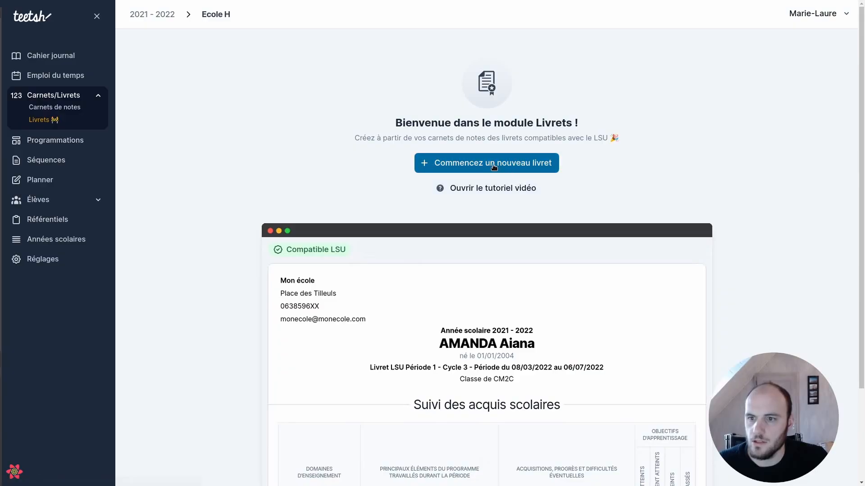
# Step: Start a new livret, accept CP as the class for all listed pupils, and set the period type to 3 trimestres
pyautogui.click(457, 164)
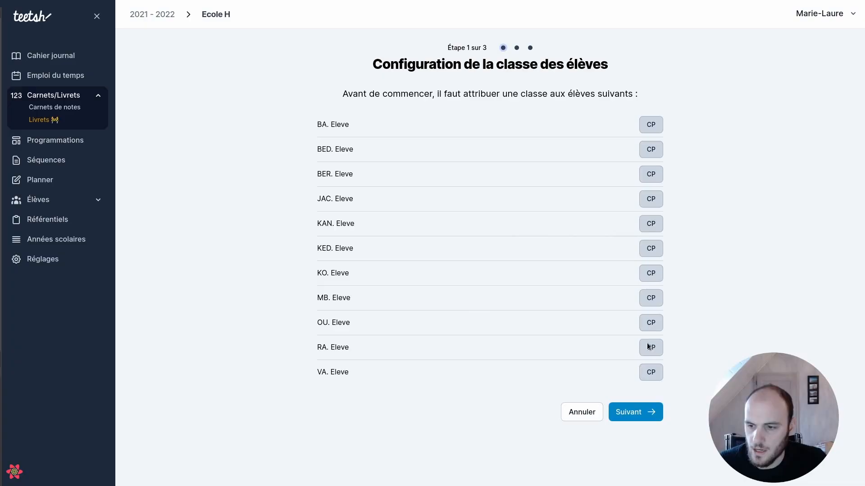
pyautogui.click(639, 412)
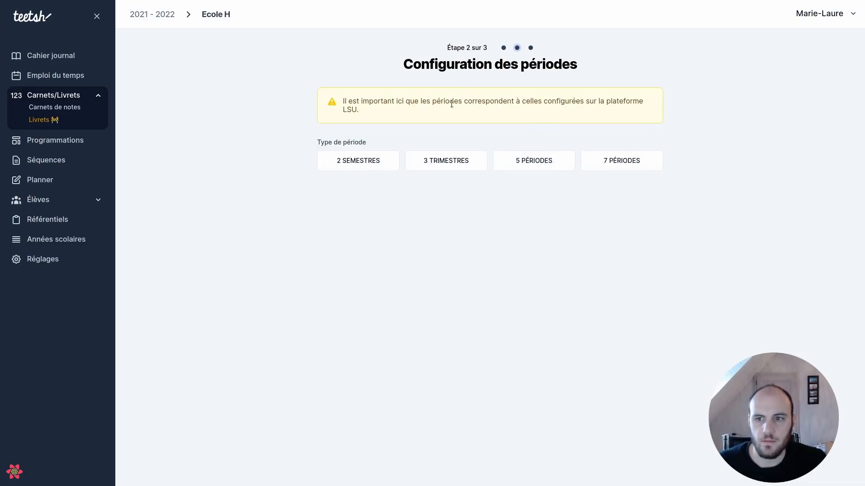
pyautogui.click(440, 161)
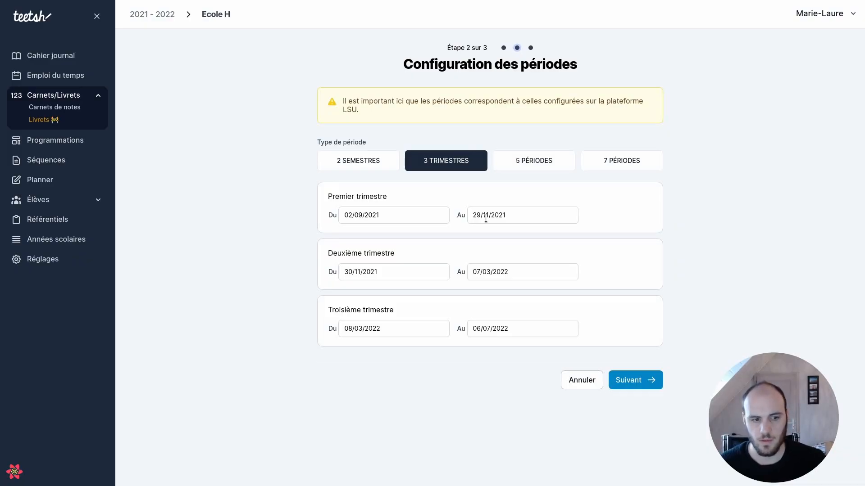
# Step: Switch to the Livret Scolaire Unique site and check the trimester dates in its period settings
pyautogui.hotkey('ctrl', 'Tab')
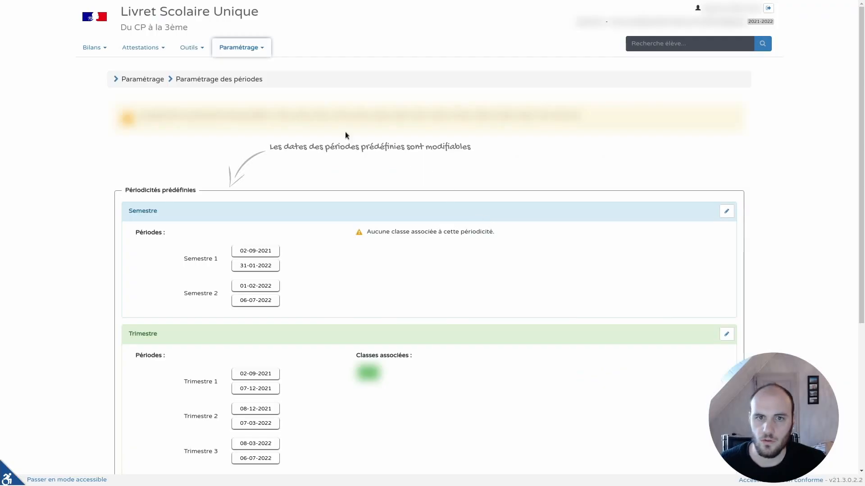
pyautogui.click(251, 46)
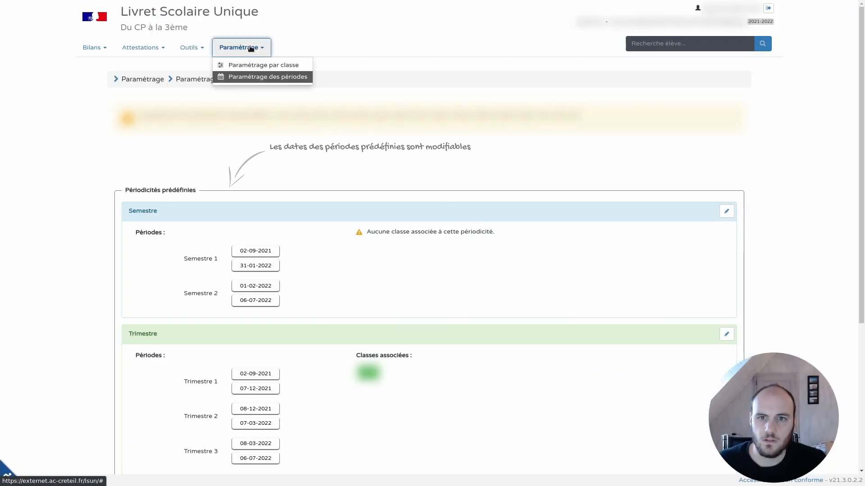
pyautogui.click(258, 75)
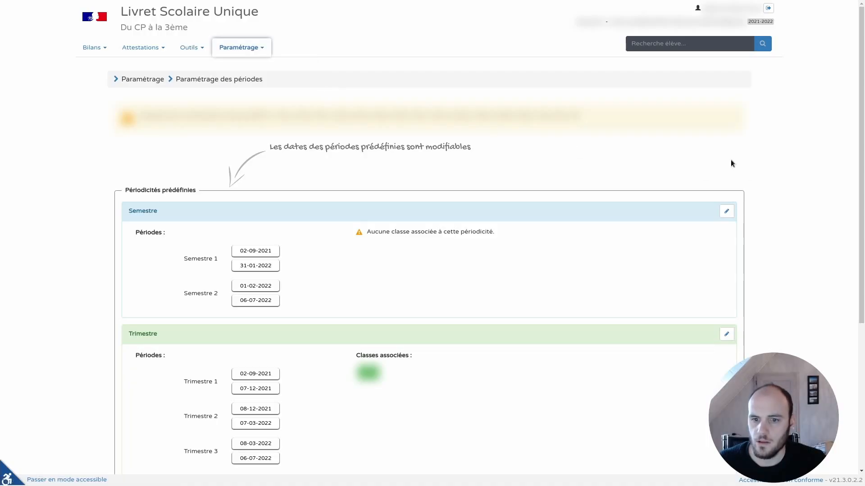
pyautogui.scroll(-2, 631, 180)
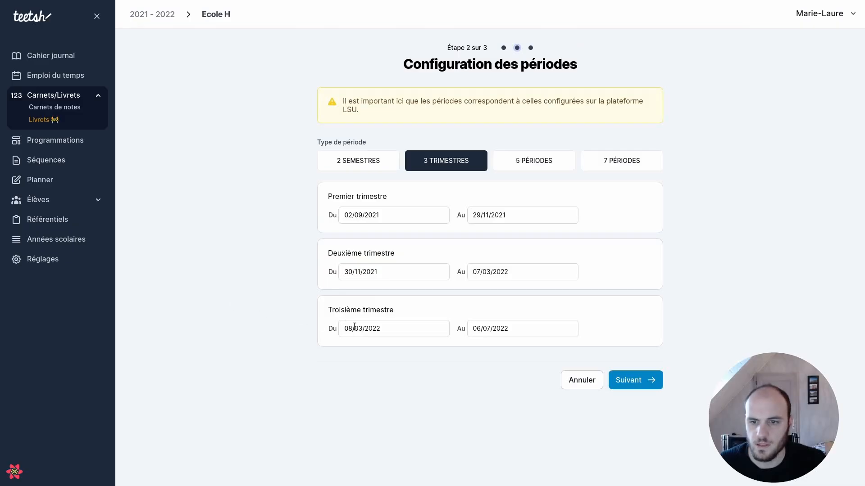
# Step: Accept the trimester dates and create the livret named T2 for the Deuxième trimestre
pyautogui.click(646, 388)
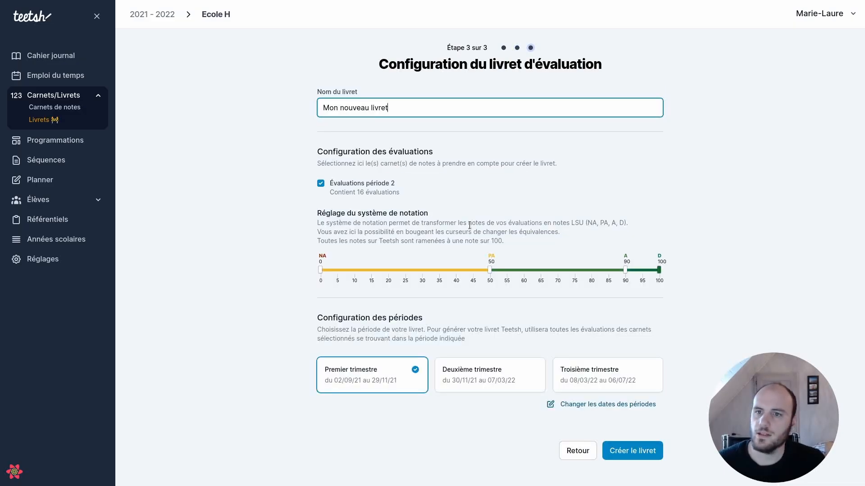
pyautogui.moveTo(422, 109); pyautogui.dragTo(308, 103)
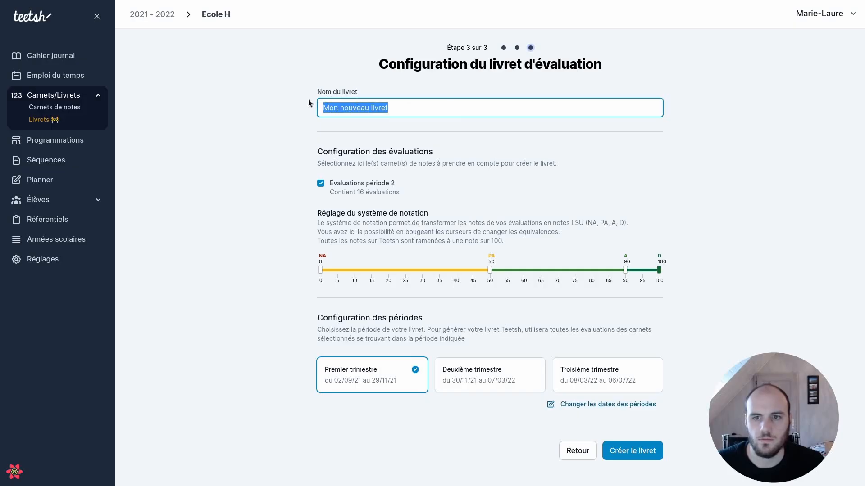
pyautogui.write('T2')
pyautogui.click(293, 129)
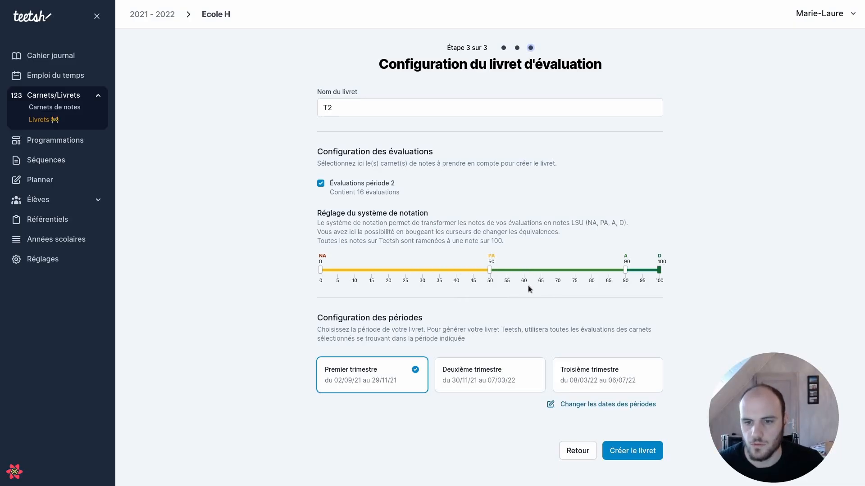
pyautogui.click(492, 380)
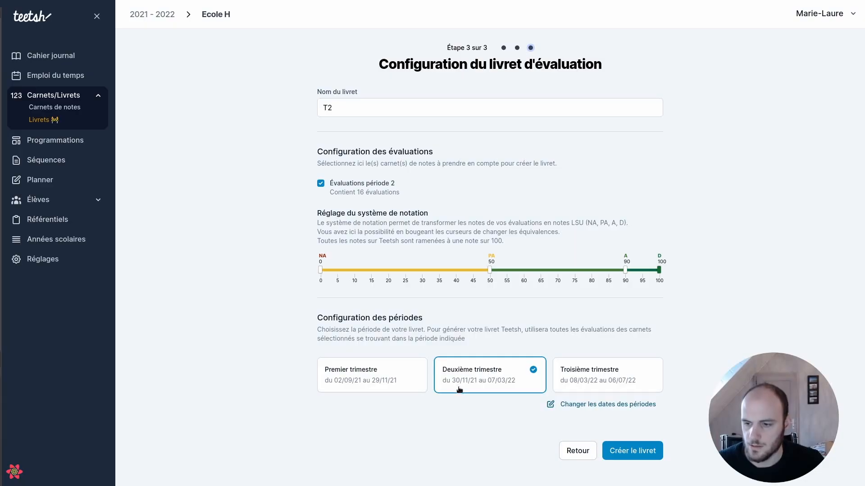
pyautogui.click(634, 450)
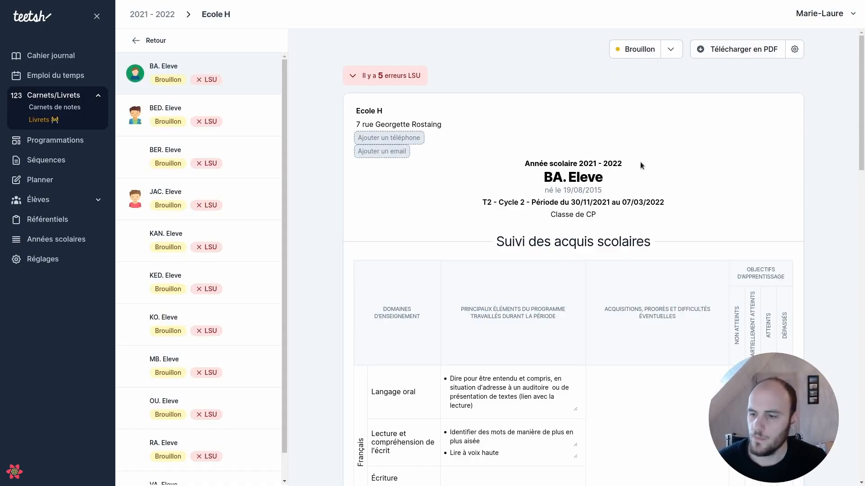
# Step: Add the comment "Très bien !" to the Français acquisitions, progress and difficulties cell of the first pupil's livret
pyautogui.scroll(-2, 646, 167)
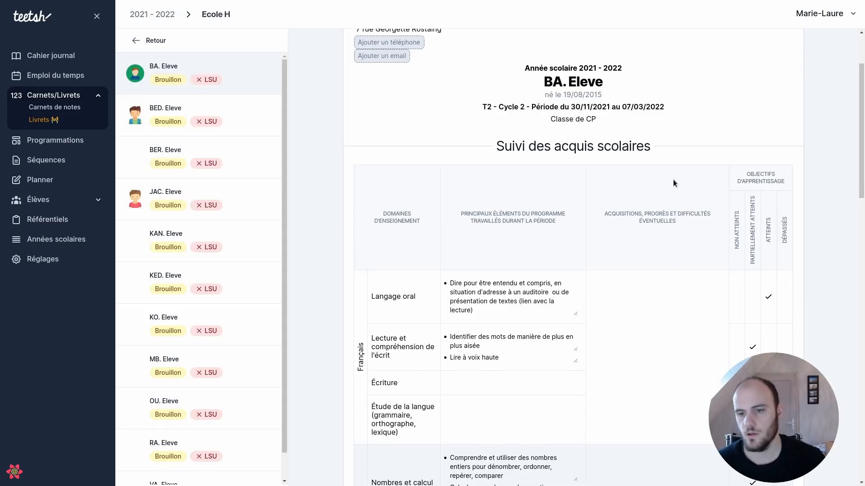
pyautogui.scroll(-2, 673, 183)
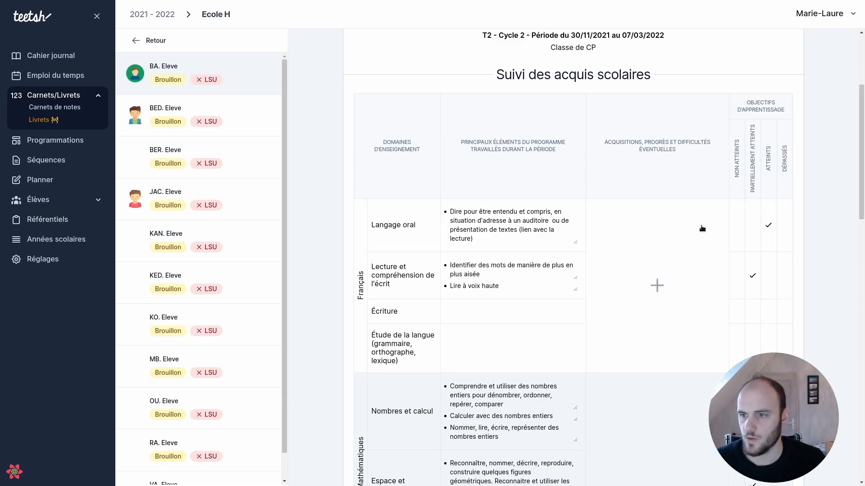
pyautogui.click(658, 282)
pyautogui.write('T')
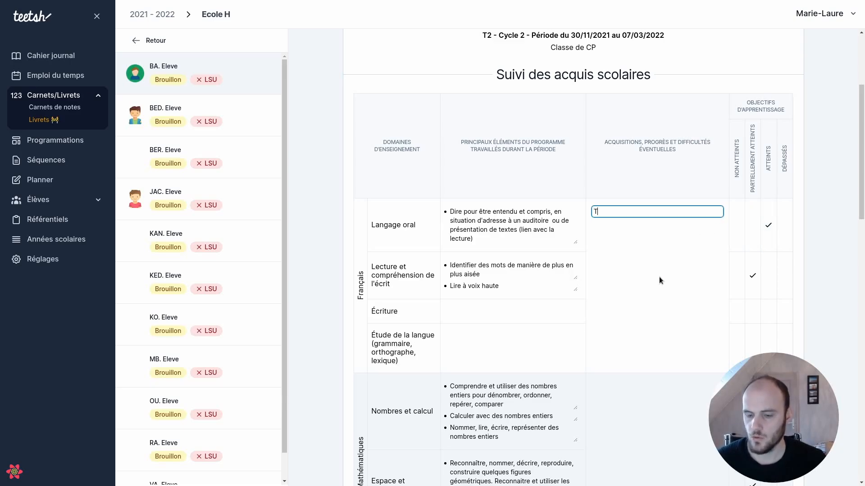
pyautogui.write('rès bien !')
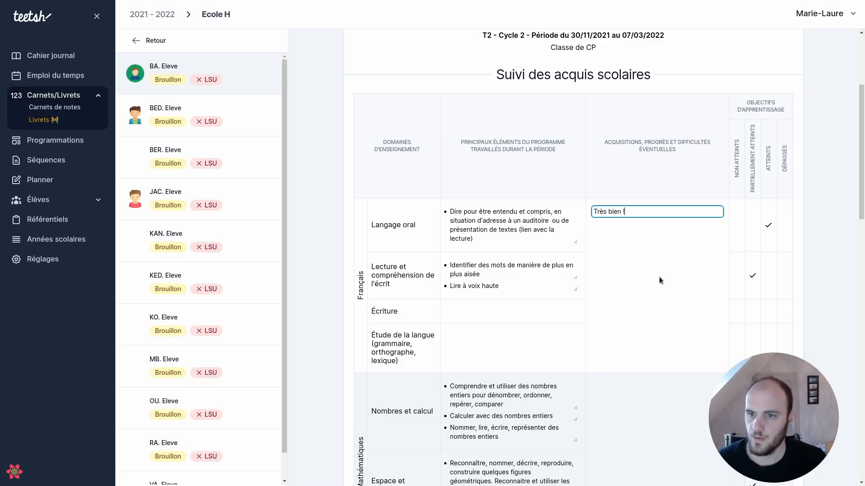
pyautogui.click(659, 280)
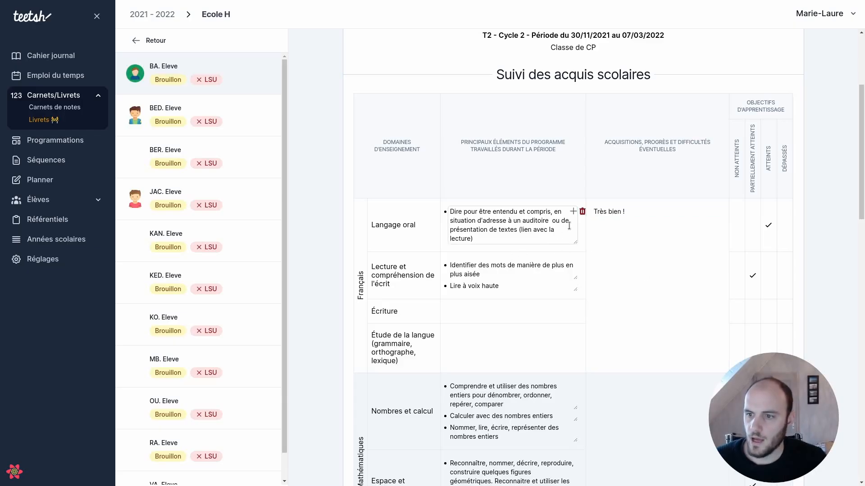
# Step: Add the programme element "Participer à des échanges dans des situations diverses (séances d'apprentissage, régulation de la vie de la classe)" to Langage oral
pyautogui.click(573, 213)
pyautogui.scroll(-3, 508, 293)
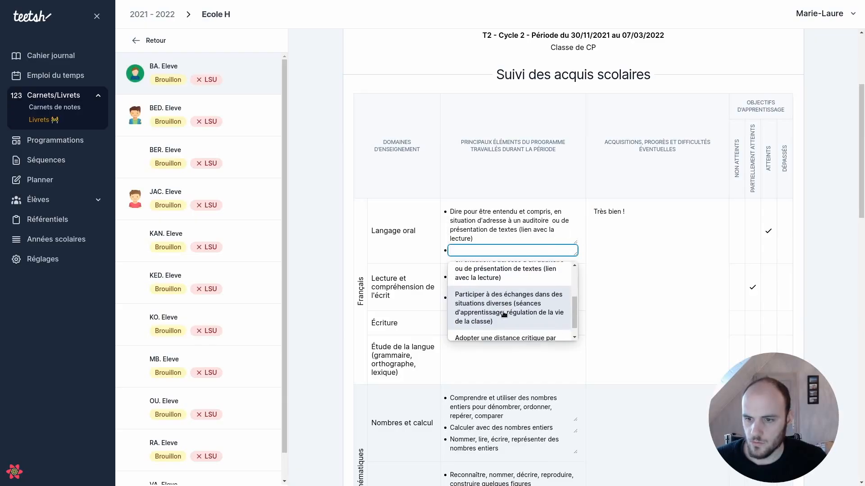
pyautogui.click(504, 314)
# Step: Remove "(lien avec la lecture)" from the first Langage oral programme element
pyautogui.click(494, 237)
pyautogui.moveTo(495, 237); pyautogui.dragTo(516, 230)
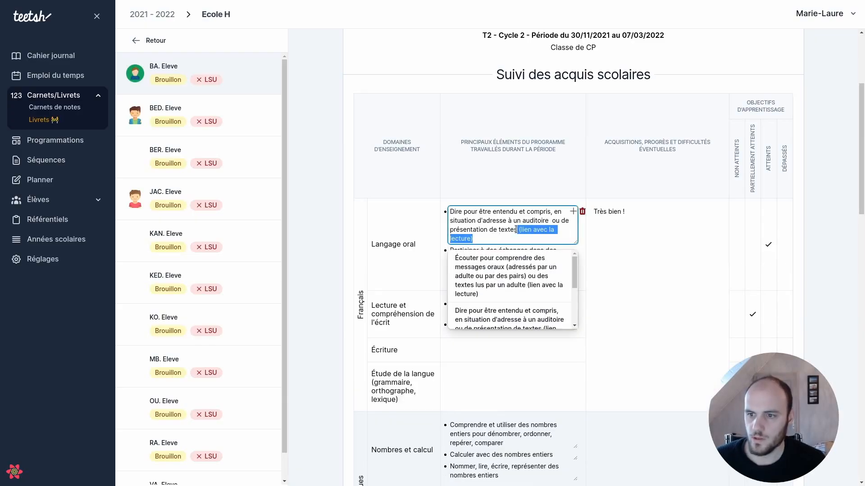
pyautogui.press('BackSpace')
pyautogui.click(605, 267)
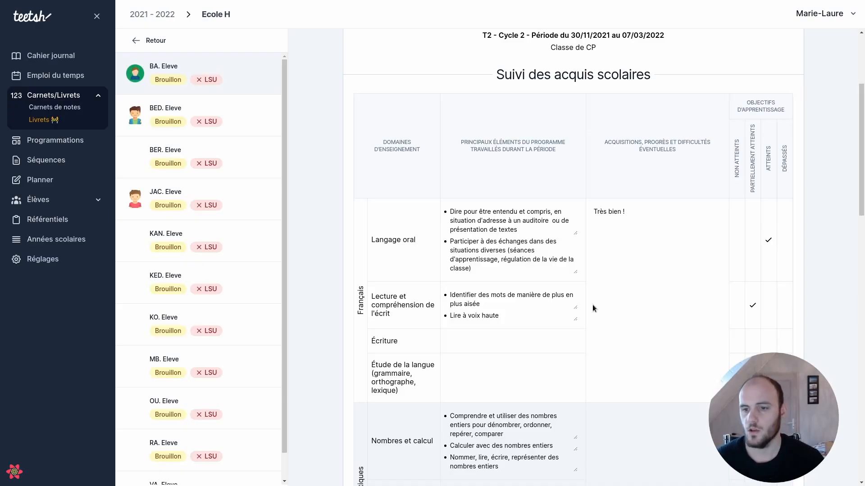
# Step: Review the rest of the pupil's livret, including the parcours that can be added and the general appreciation field
pyautogui.scroll(-3, 600, 277)
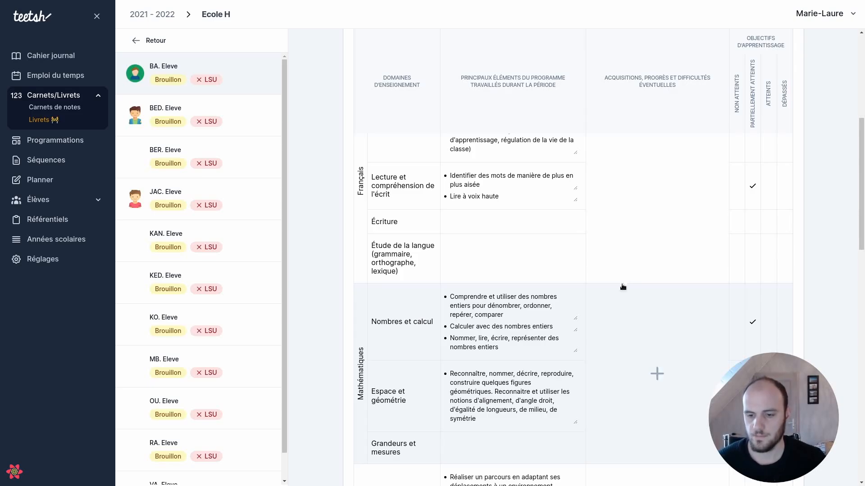
pyautogui.scroll(-1, 623, 286)
pyautogui.scroll(-4, 664, 266)
pyautogui.scroll(-10, 667, 275)
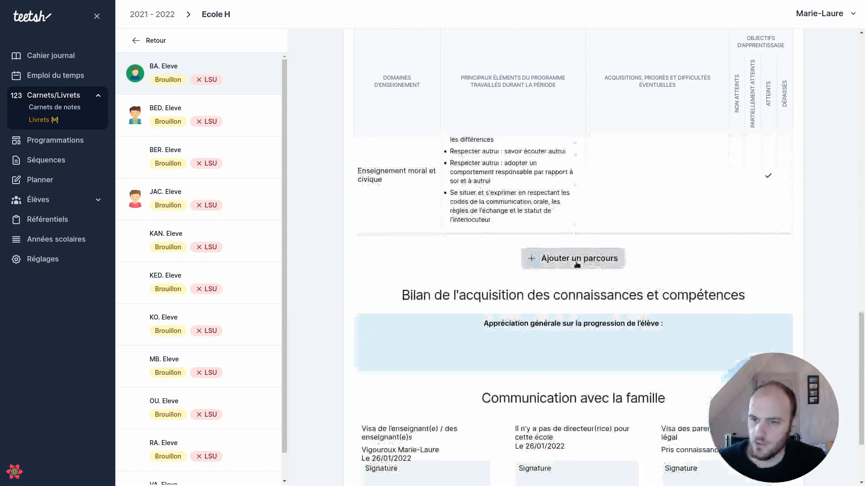
pyautogui.click(577, 264)
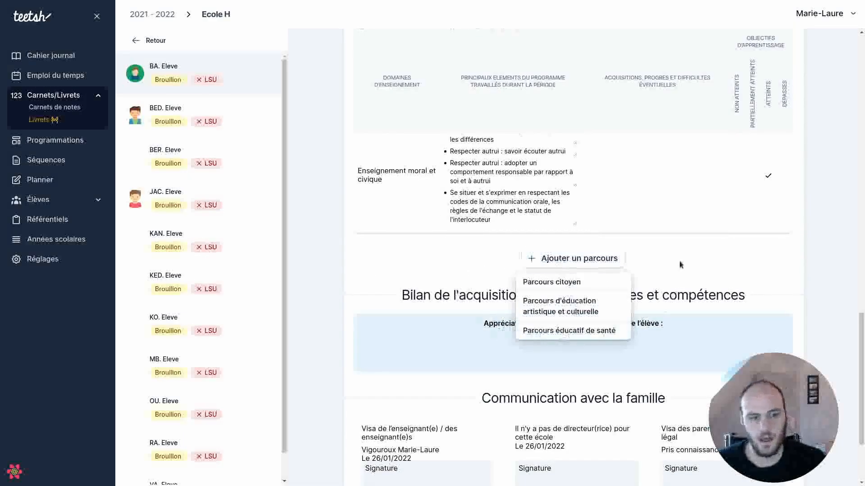
pyautogui.click(396, 287)
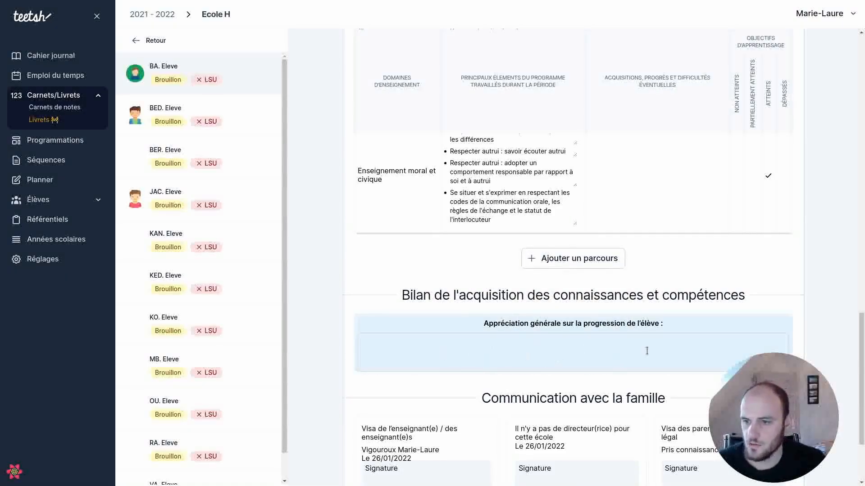
pyautogui.click(448, 350)
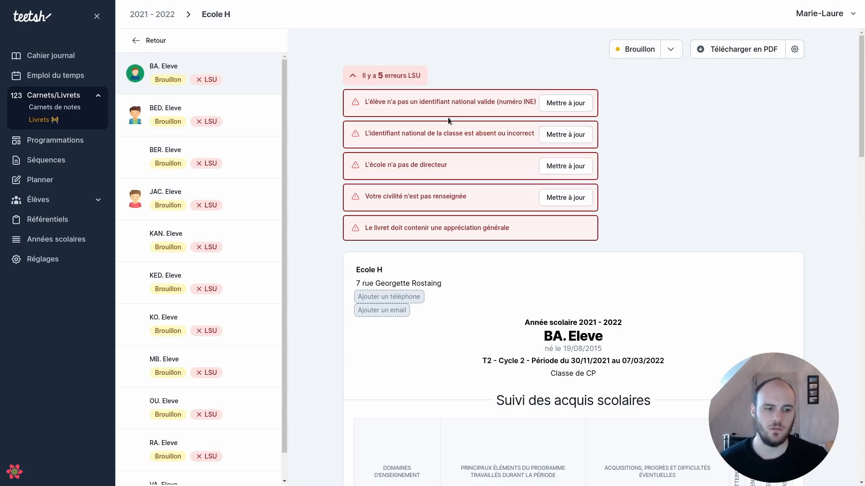
# Step: Open the INE update from the pupil's LSU errors and read how to obtain the CSV extraction from ONDE
pyautogui.click(586, 104)
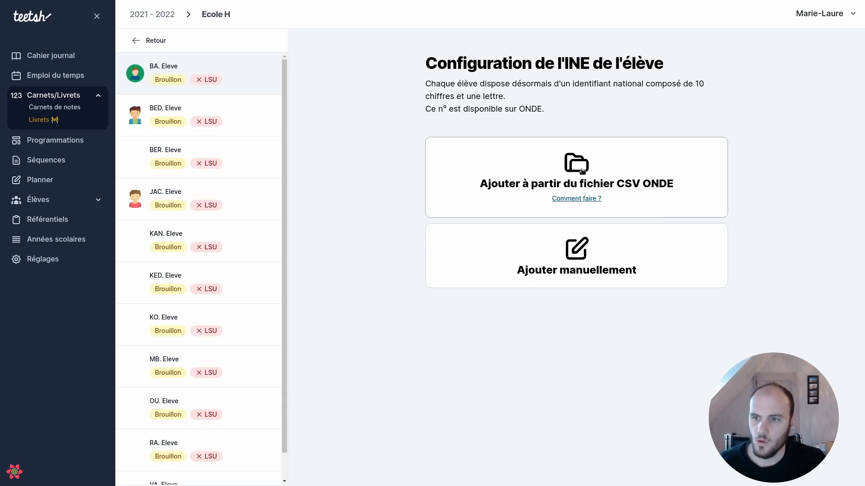
pyautogui.click(576, 199)
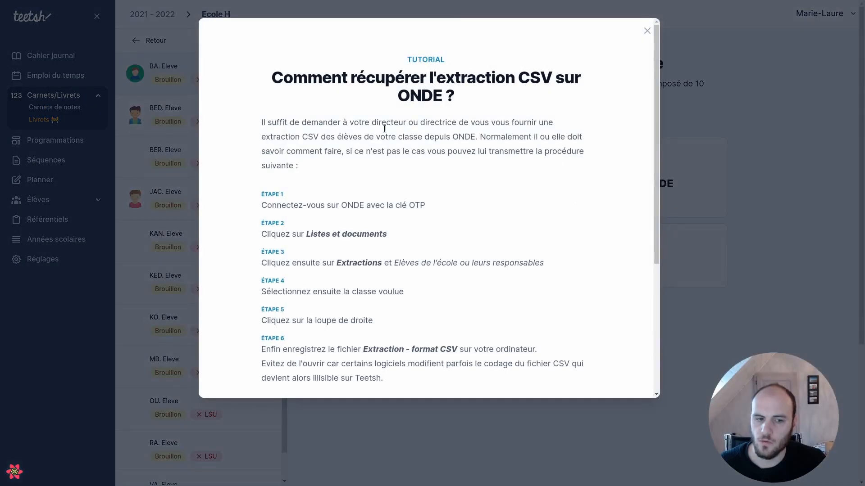
pyautogui.scroll(-3, 366, 199)
pyautogui.scroll(3, 428, 209)
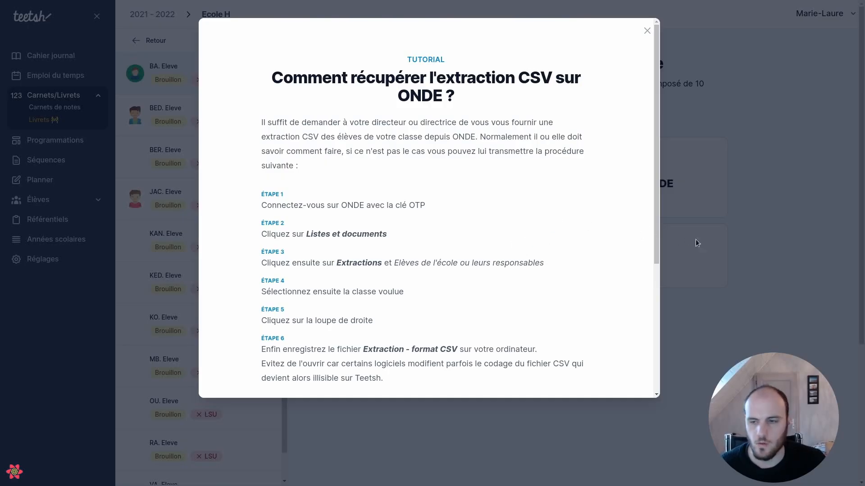
pyautogui.click(720, 246)
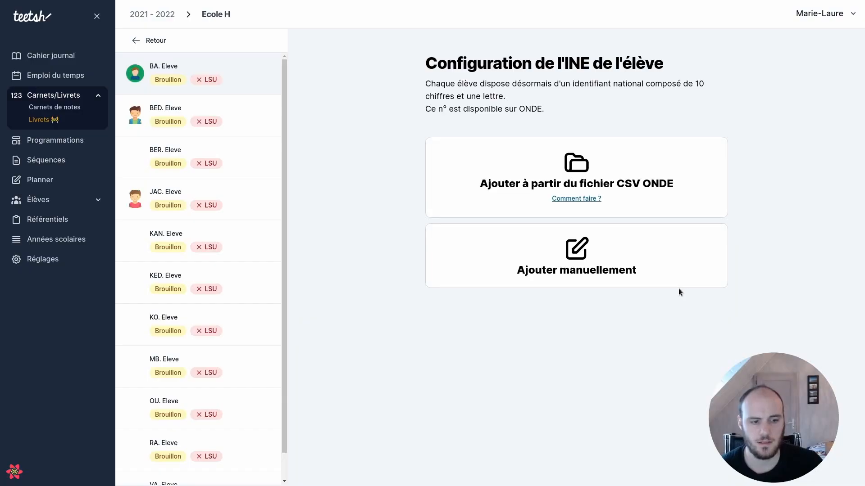
# Step: Choose to add the INE from the ONDE CSV file and upload the CSV from the tmp folder
pyautogui.click(618, 185)
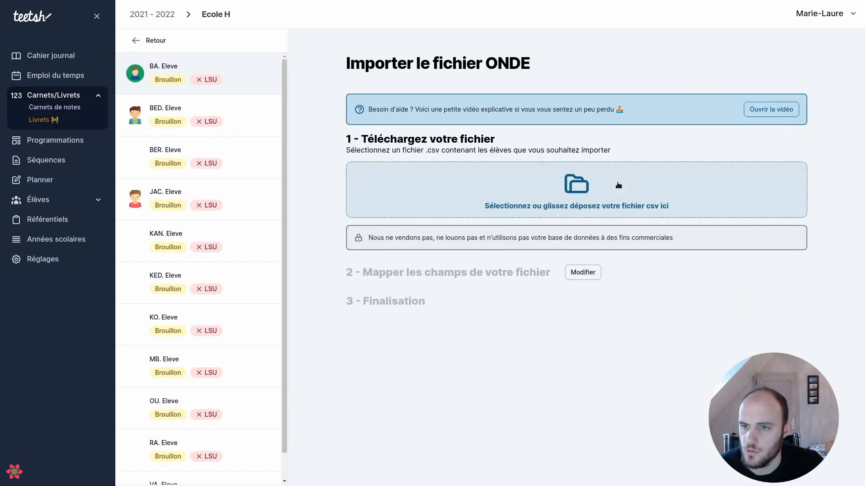
pyautogui.click(478, 202)
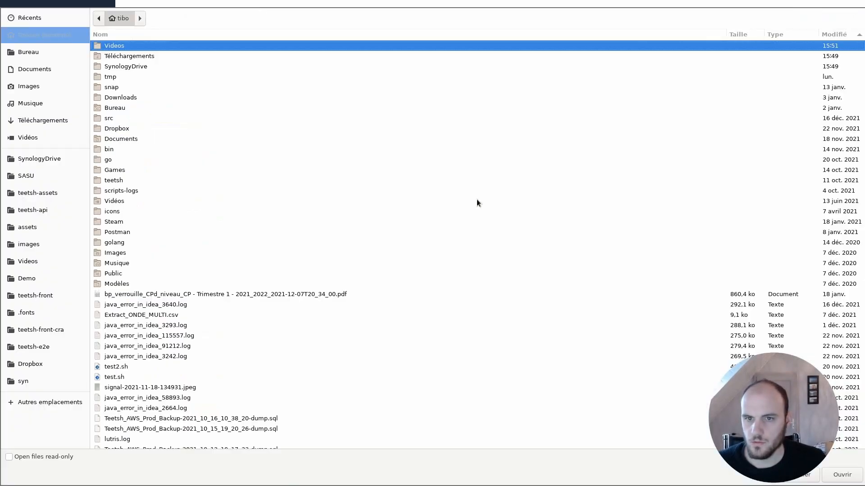
pyautogui.doubleClick(126, 77)
pyautogui.doubleClick(145, 47)
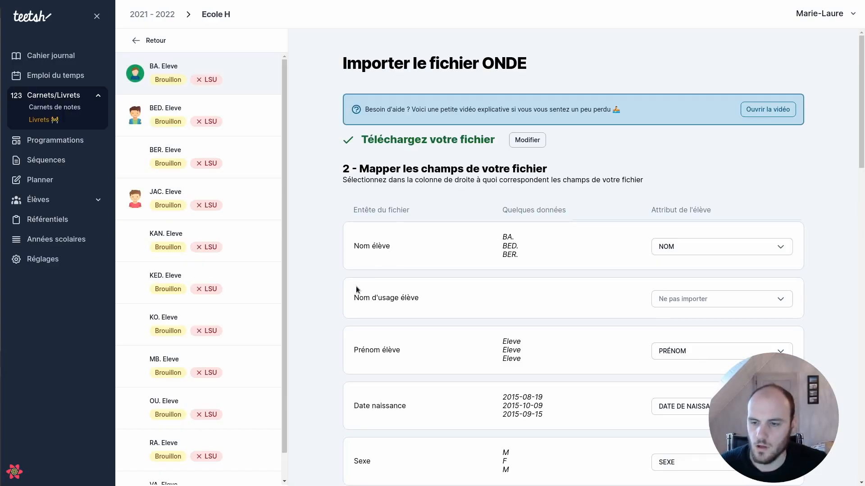
# Step: Review how each column of the ONDE file is mapped to a pupil attribute, from the name to the class title
pyautogui.scroll(-1, 533, 251)
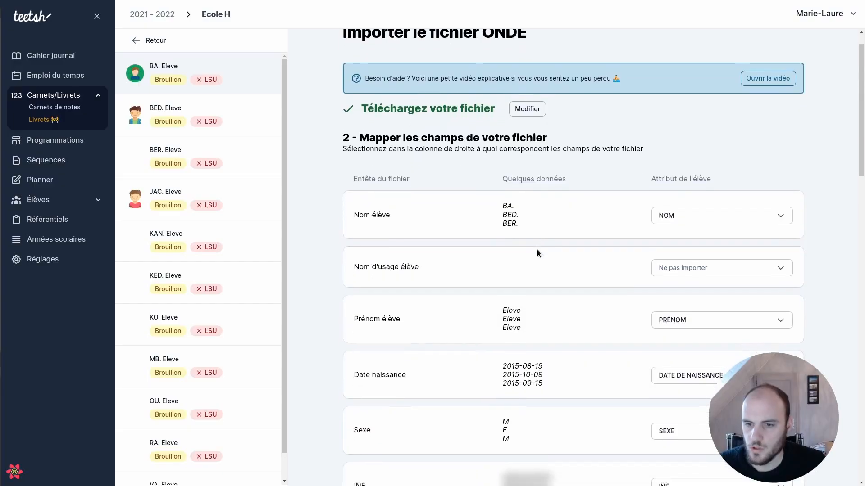
pyautogui.scroll(-1, 611, 312)
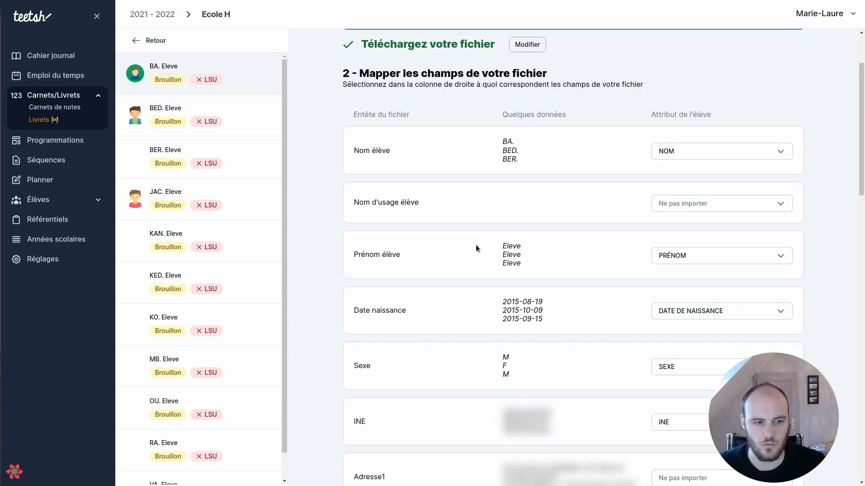
pyautogui.scroll(-1, 630, 261)
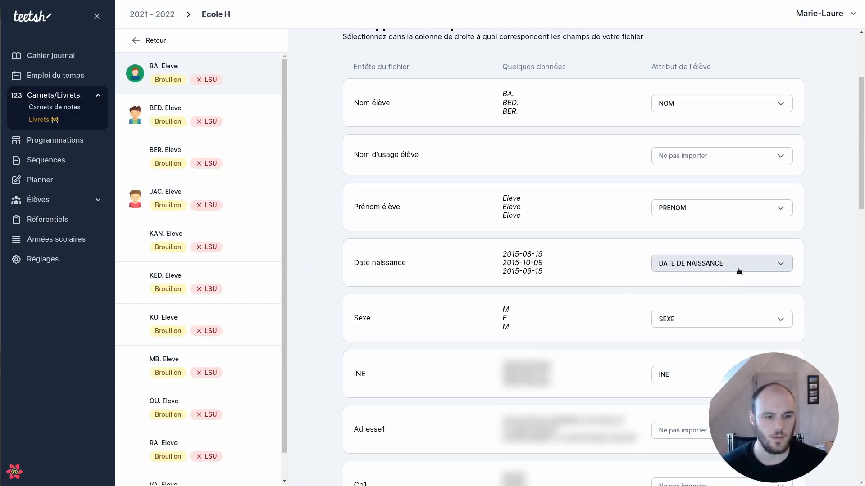
pyautogui.scroll(-1, 739, 269)
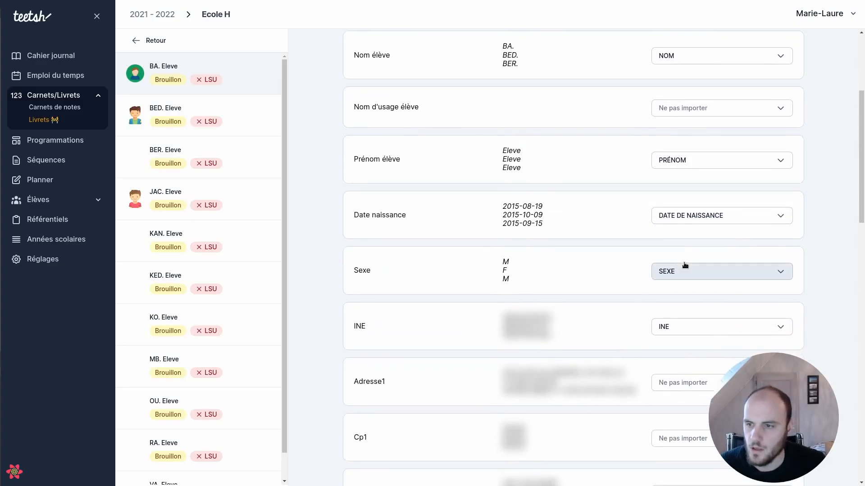
pyautogui.scroll(-1, 726, 273)
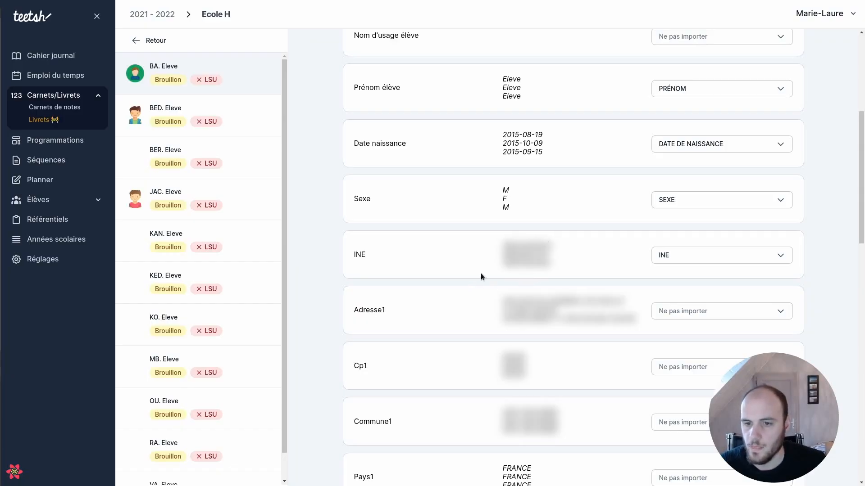
pyautogui.scroll(-2, 438, 253)
pyautogui.scroll(-1, 640, 266)
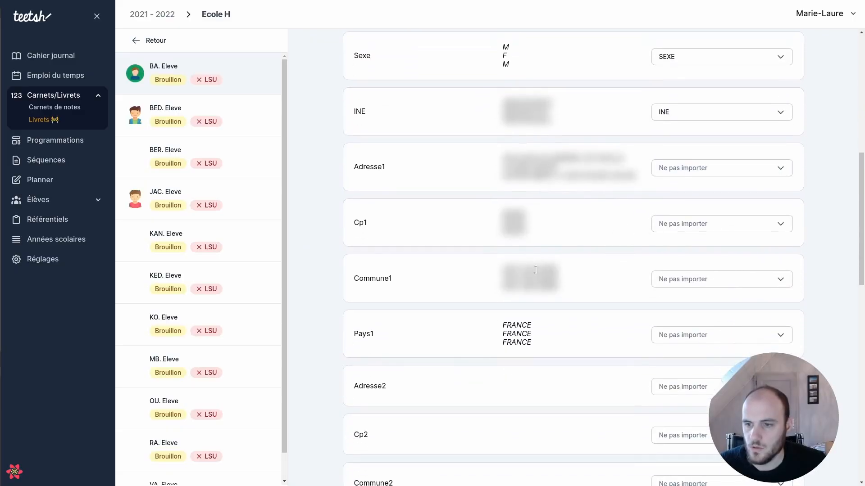
pyautogui.scroll(-5, 536, 270)
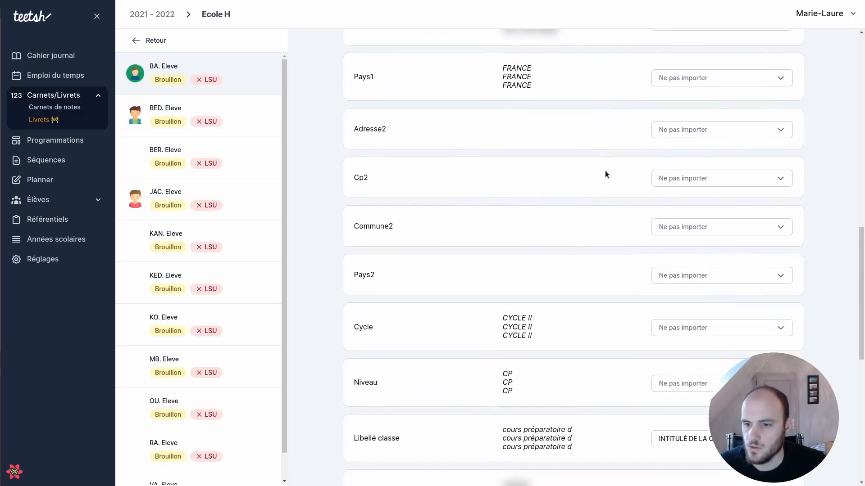
pyautogui.scroll(-4, 605, 174)
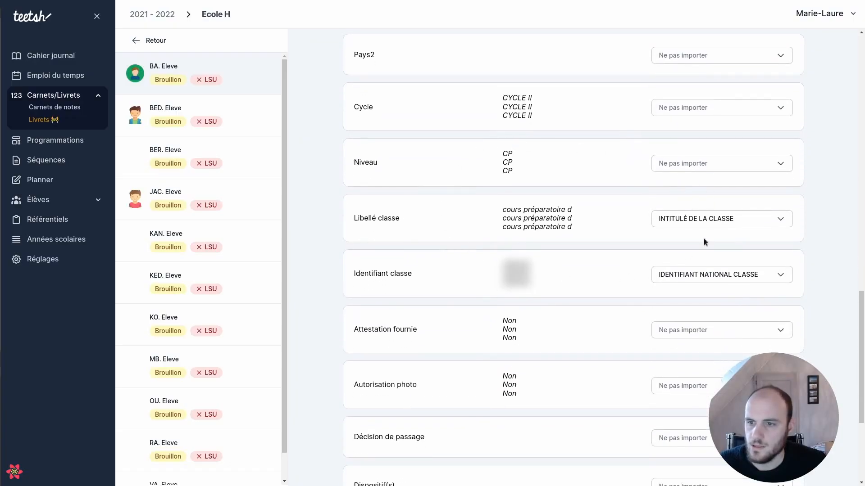
# Step: Set the Libellé classe column to Ne pas importer and confirm the mapping
pyautogui.click(705, 220)
pyautogui.click(706, 253)
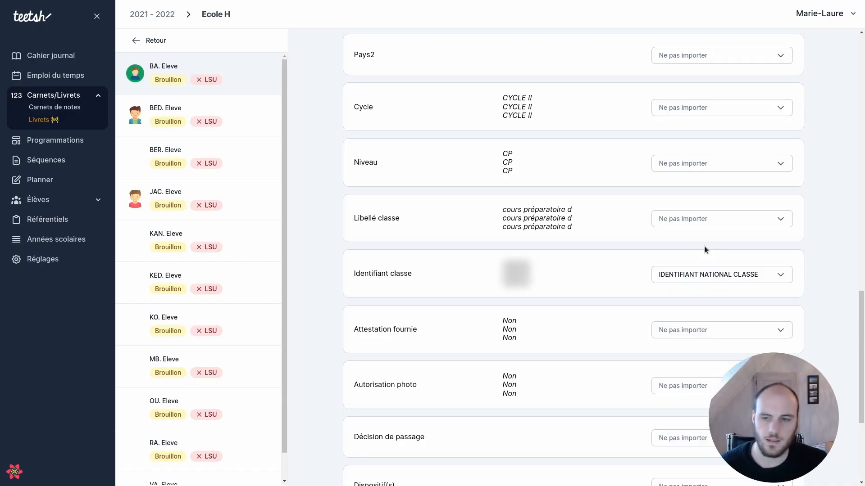
pyautogui.scroll(-1, 602, 206)
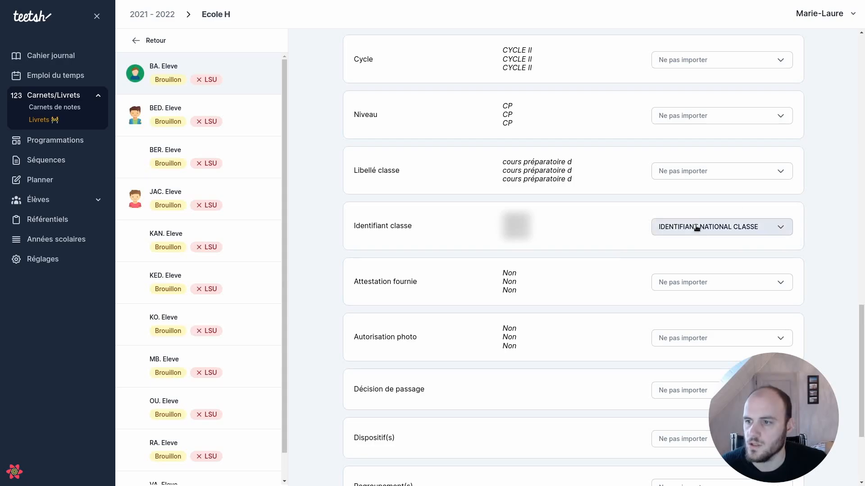
pyautogui.scroll(-3, 648, 231)
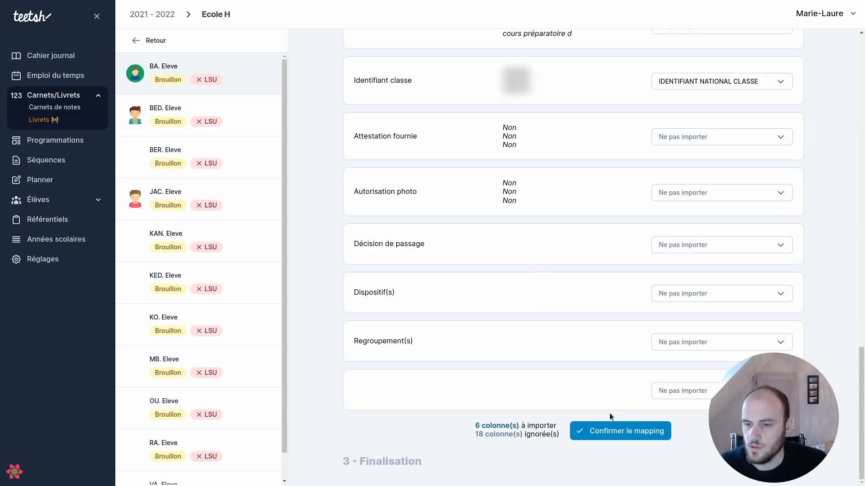
pyautogui.click(636, 435)
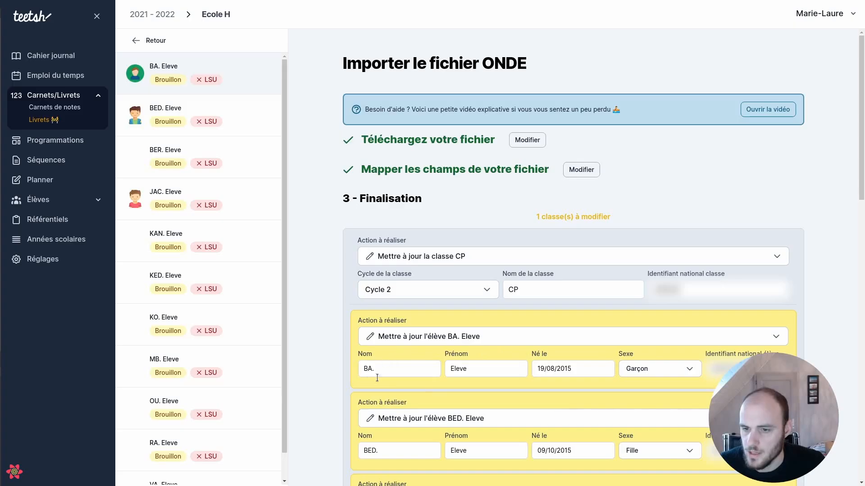
# Step: Try the create and ignore actions on the first pupil of the import, and restore the action that updates that pupil
pyautogui.click(444, 339)
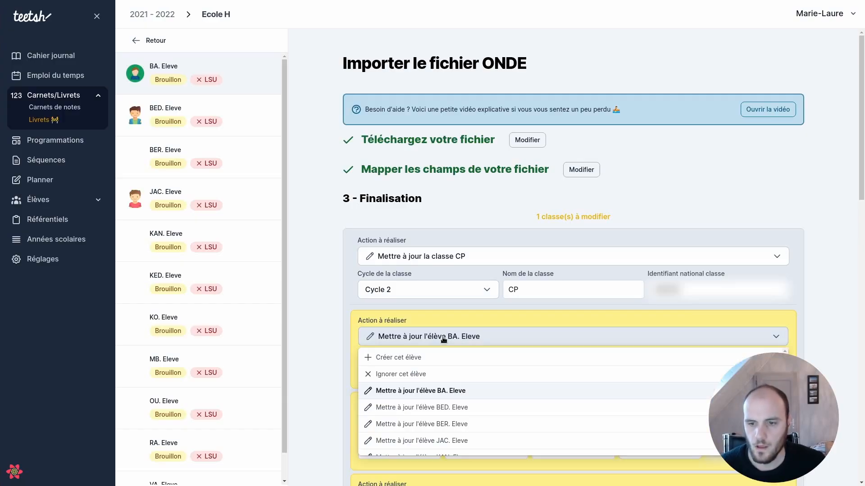
pyautogui.click(417, 359)
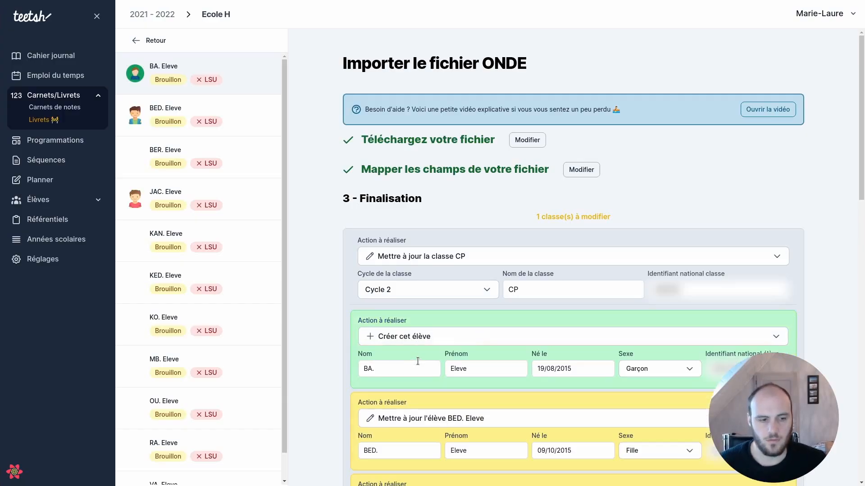
pyautogui.click(417, 338)
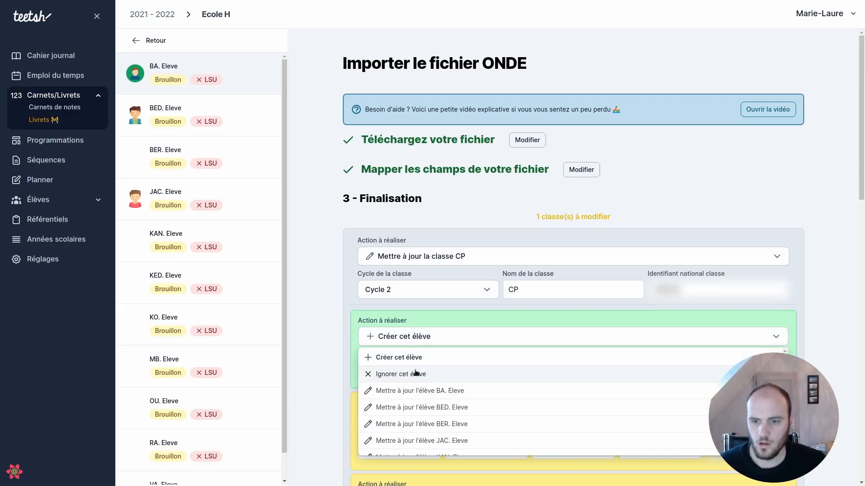
pyautogui.click(396, 373)
pyautogui.click(360, 337)
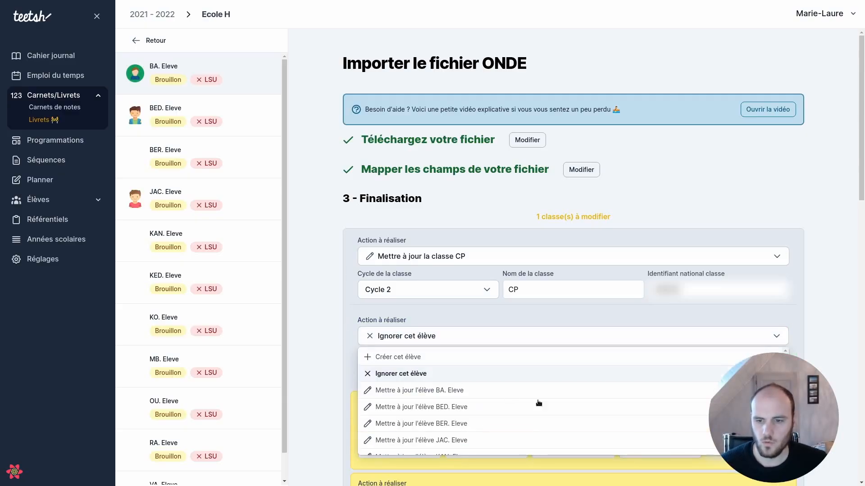
pyautogui.click(424, 390)
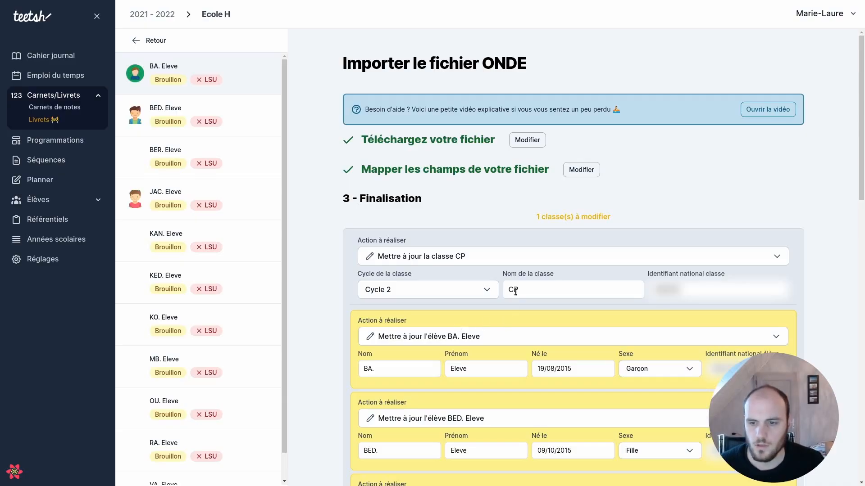
# Step: Check the update actions for the CP class pupils, confirm the import and continue to the livret
pyautogui.scroll(-1, 496, 297)
pyautogui.scroll(-2, 436, 296)
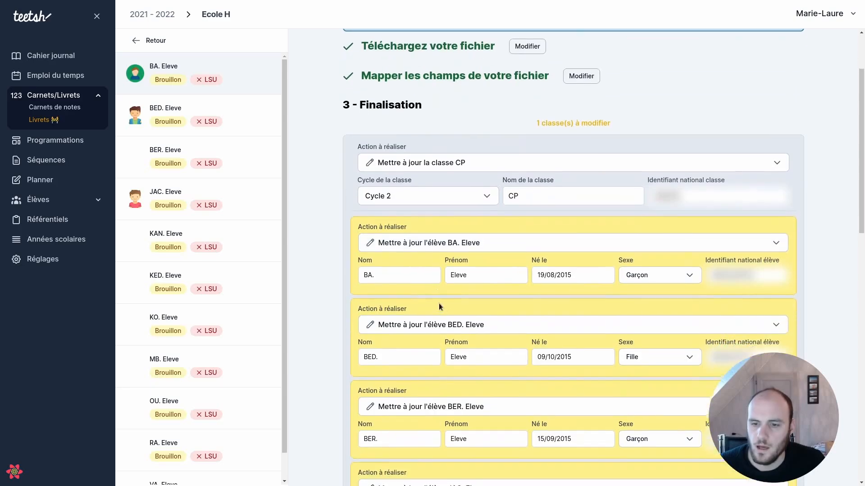
pyautogui.scroll(-2, 397, 310)
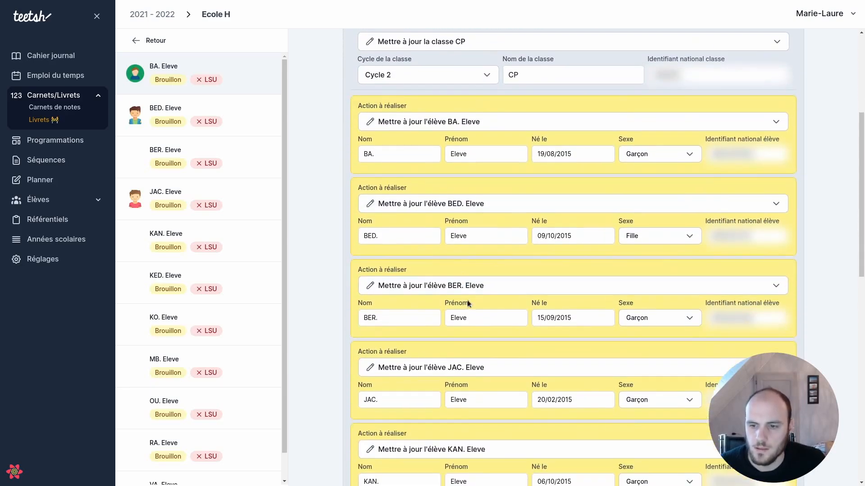
pyautogui.scroll(-2, 446, 313)
pyautogui.scroll(-10, 428, 297)
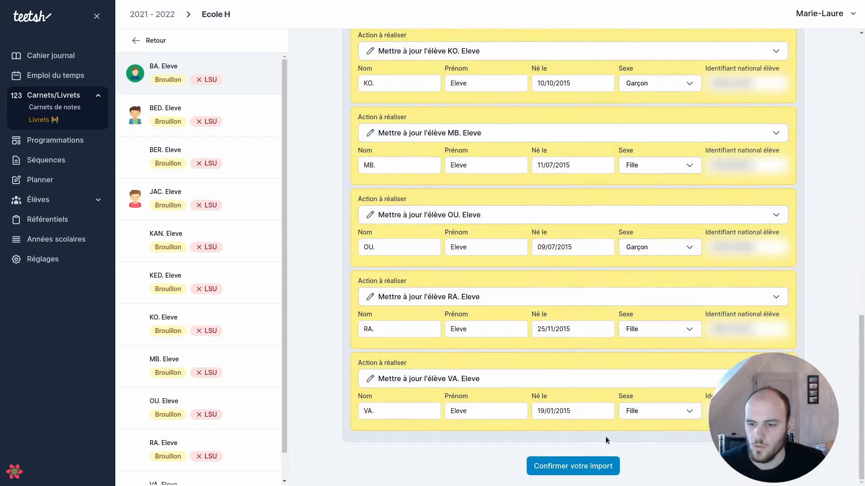
pyautogui.click(587, 468)
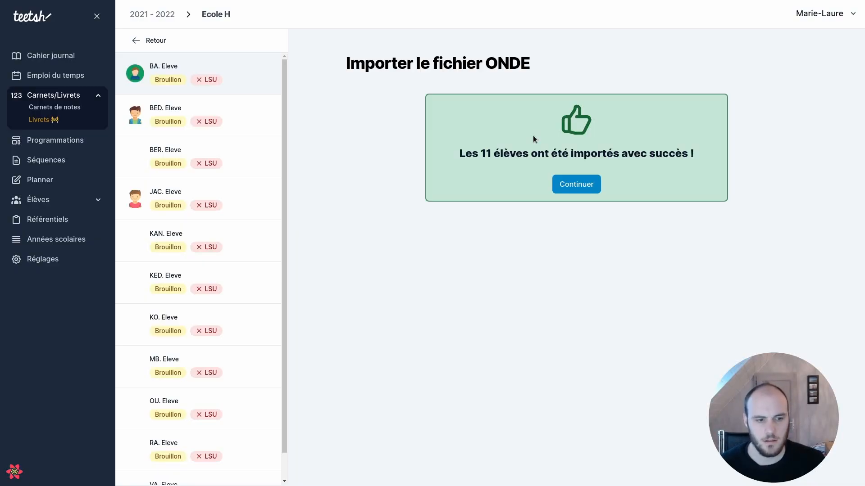
pyautogui.click(577, 185)
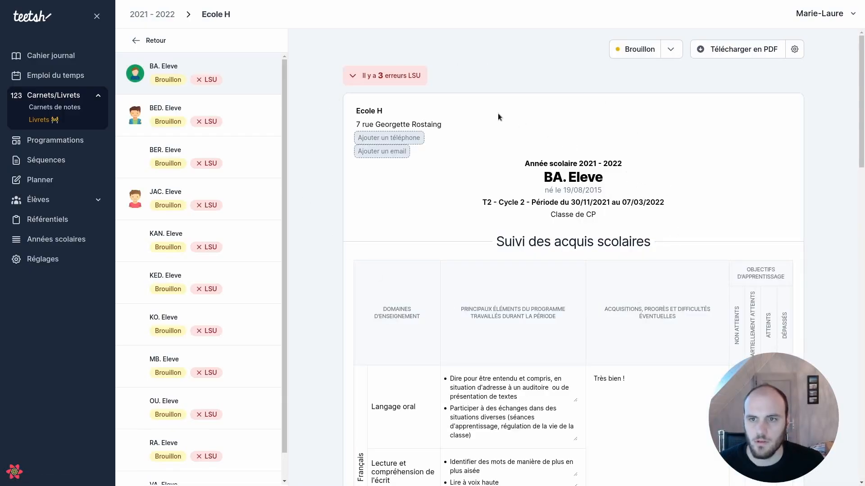
# Step: Resolve the missing director LSU error by entering the director's first and last name, keeping Femme as civility, and saving
pyautogui.click(386, 85)
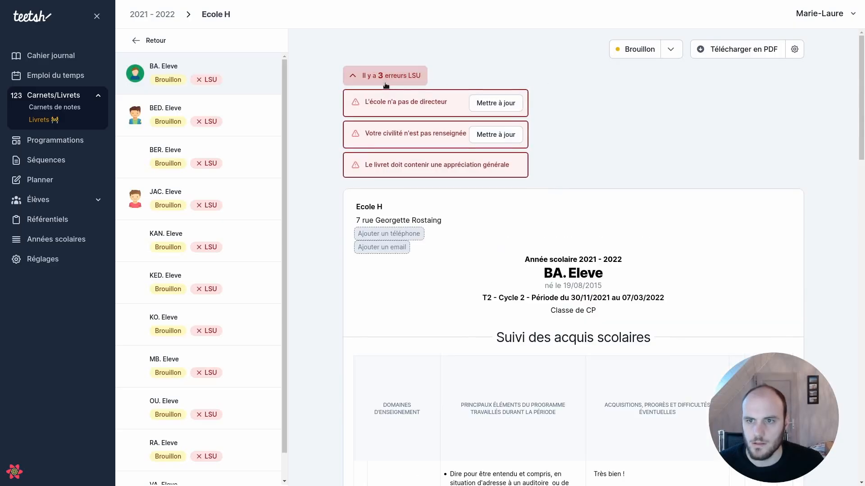
pyautogui.click(495, 103)
pyautogui.write('Toto')
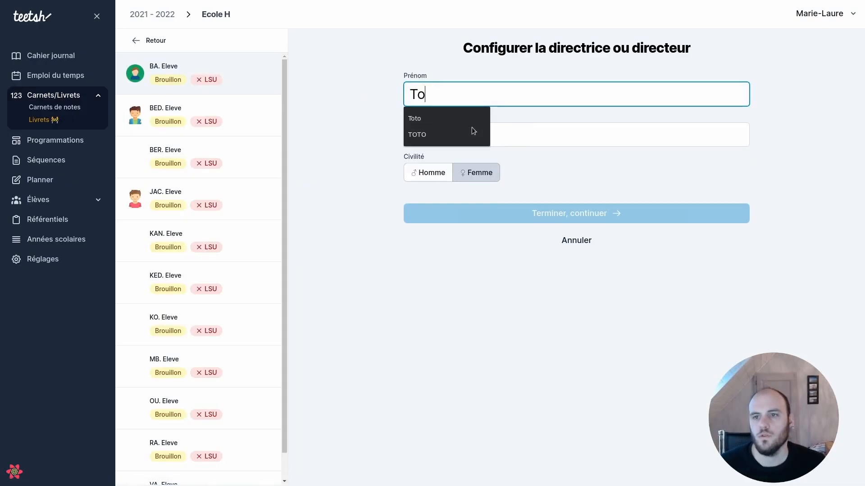
pyautogui.press('Tab')
pyautogui.write('Titi')
pyautogui.press('Tab')
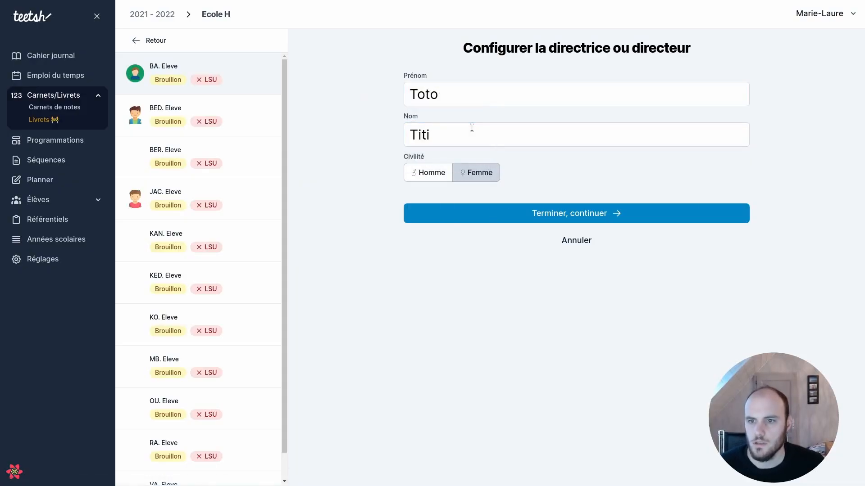
pyautogui.click(519, 214)
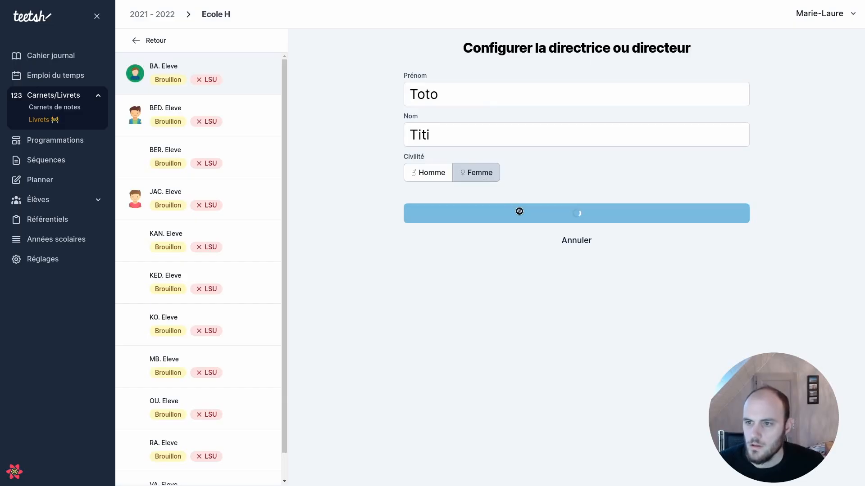
# Step: Resolve the missing civility LSU error by setting the teacher's own civility to Homme and saving the information
pyautogui.click(396, 76)
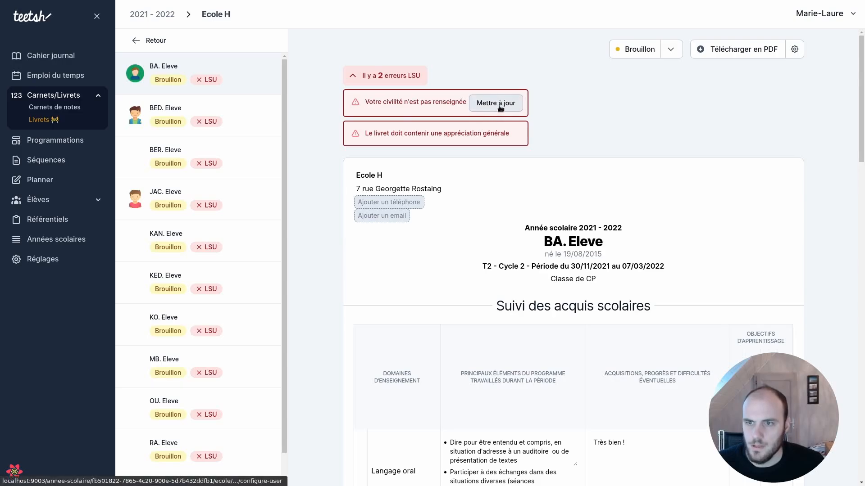
pyautogui.click(498, 105)
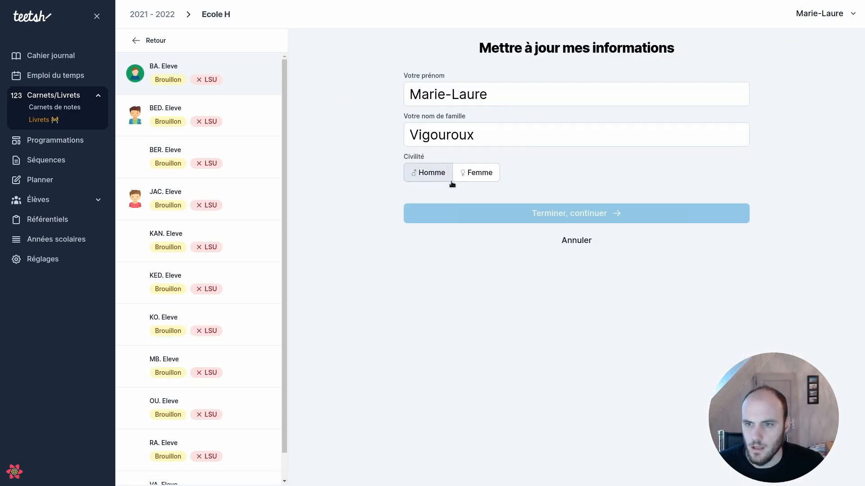
pyautogui.click(488, 174)
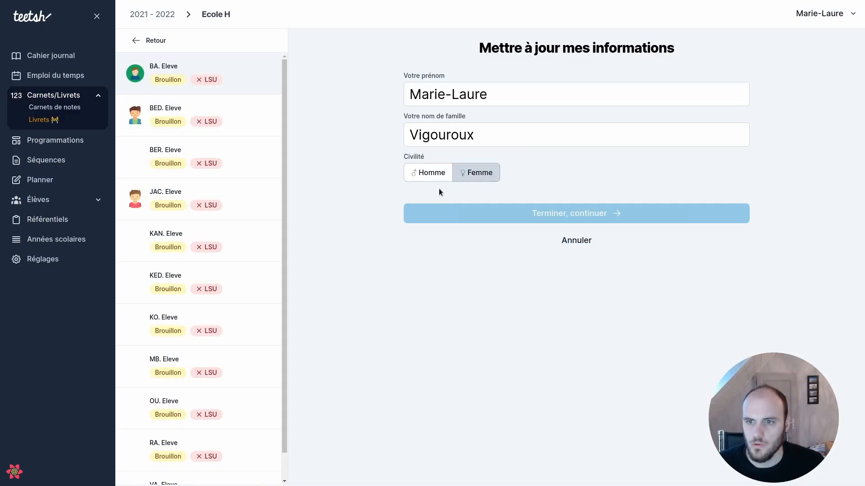
pyautogui.click(433, 176)
pyautogui.click(518, 213)
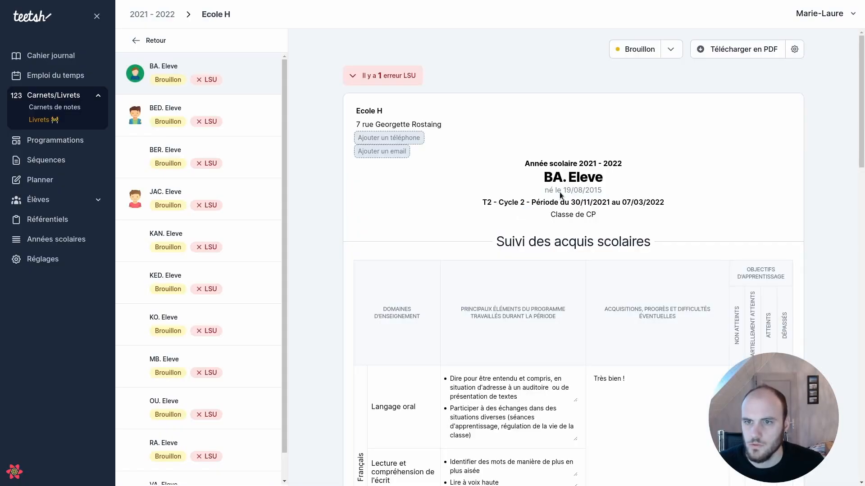
# Step: Check the remaining LSU error and enter "Très bien !" as the general appreciation of the pupil's progress
pyautogui.click(383, 75)
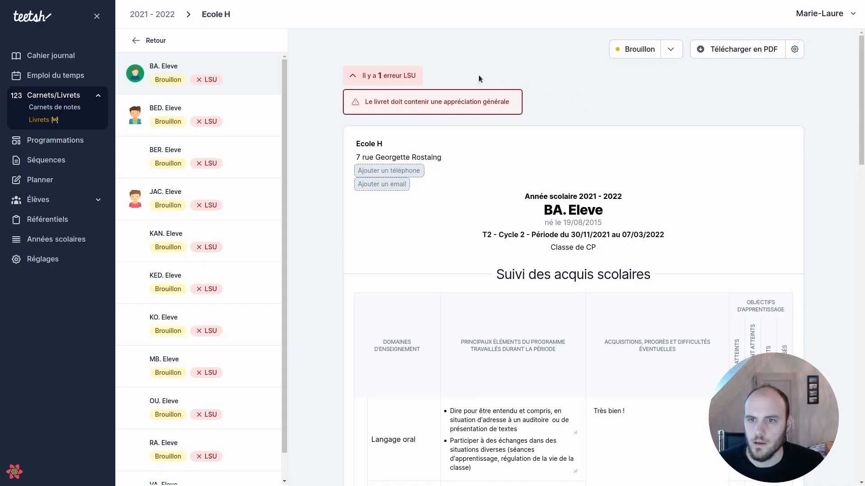
pyautogui.click(547, 108)
pyautogui.scroll(-14, 677, 112)
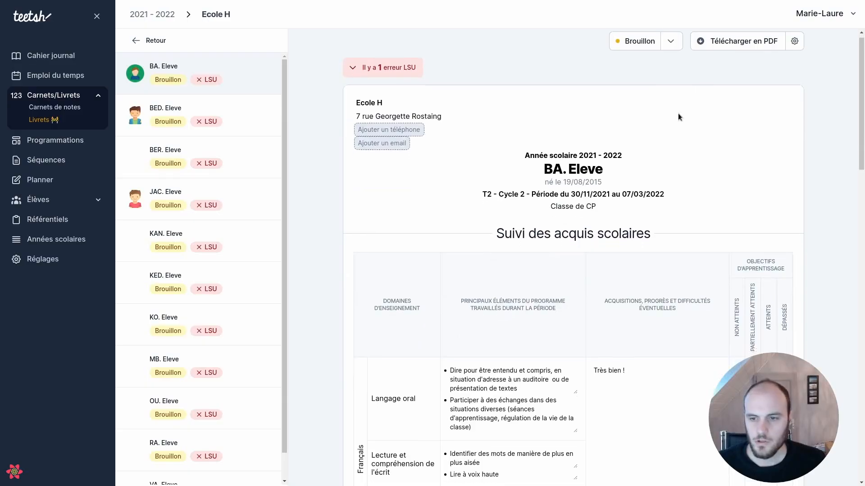
pyautogui.scroll(-8, 421, 309)
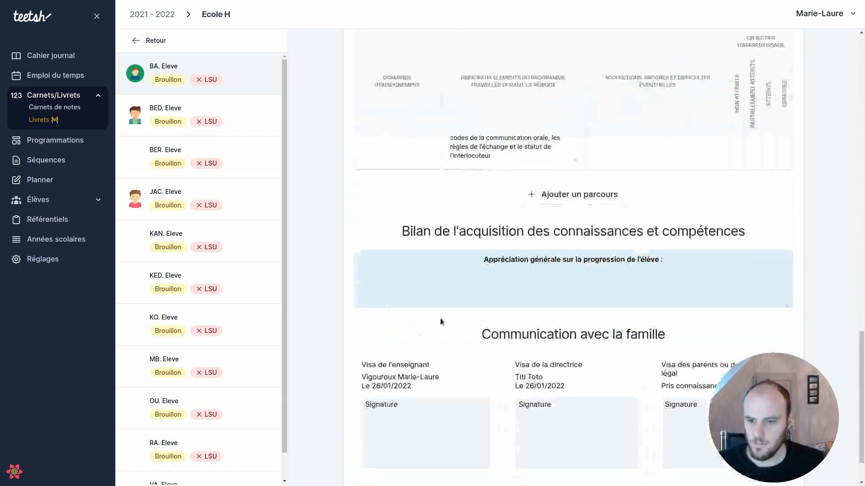
pyautogui.click(451, 285)
pyautogui.write('Très bien !')
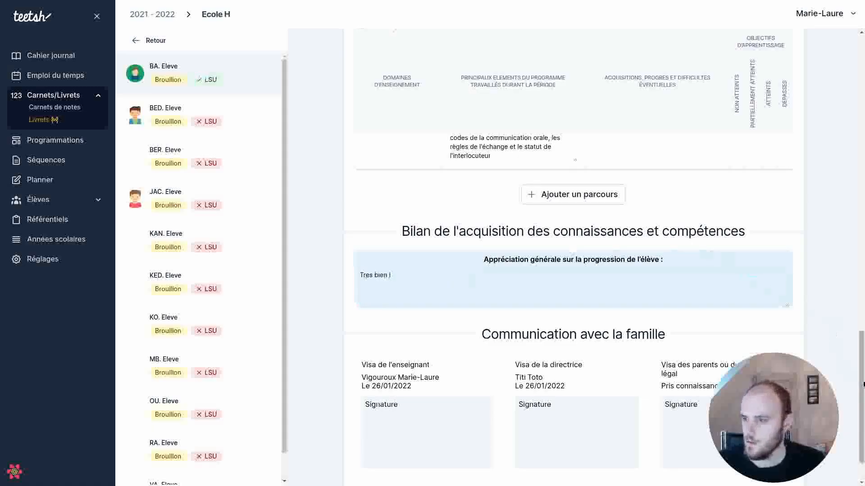
pyautogui.moveTo(860, 385); pyautogui.dragTo(862, 51)
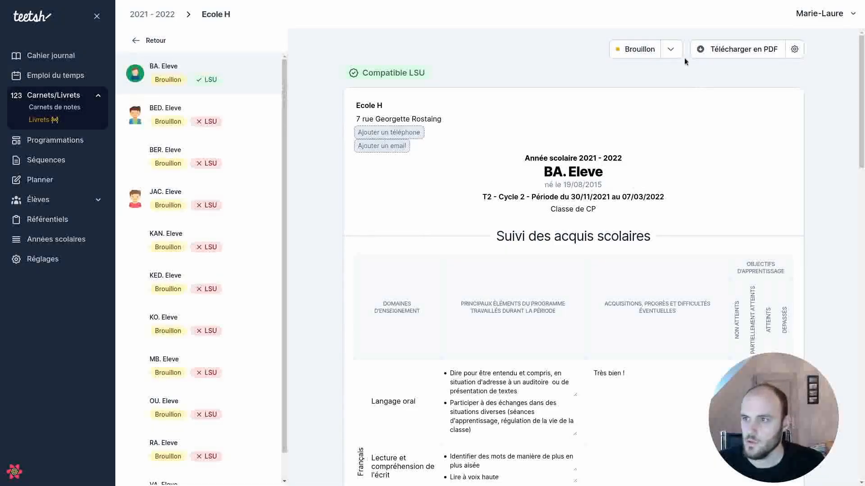
# Step: Mark BA. Eleve's livret as Terminé and look through its Suivi des acquis scolaires table
pyautogui.click(670, 49)
pyautogui.click(626, 85)
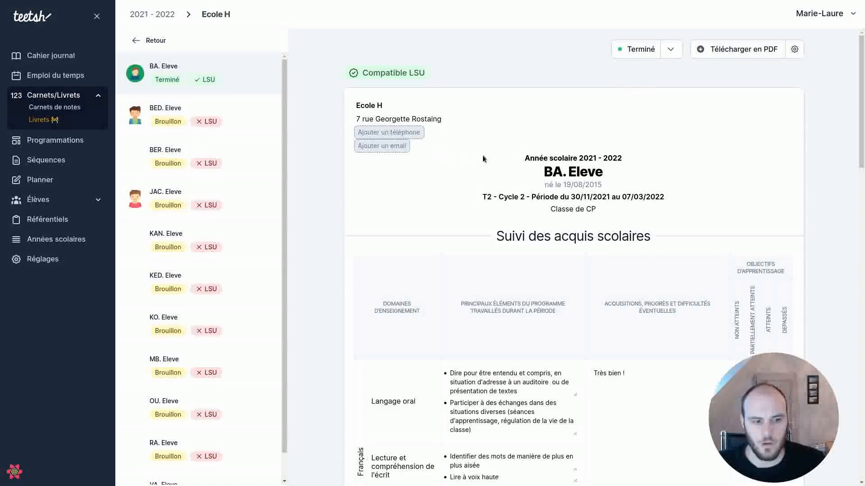
pyautogui.scroll(-5, 517, 169)
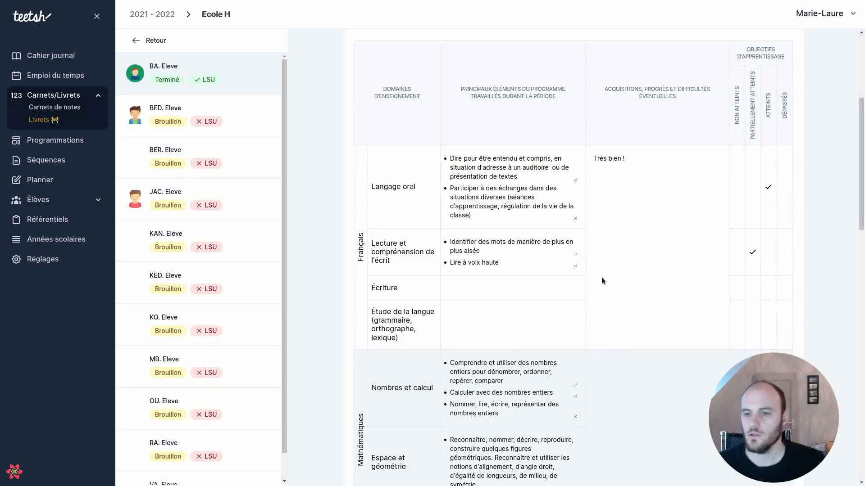
pyautogui.scroll(2, 607, 272)
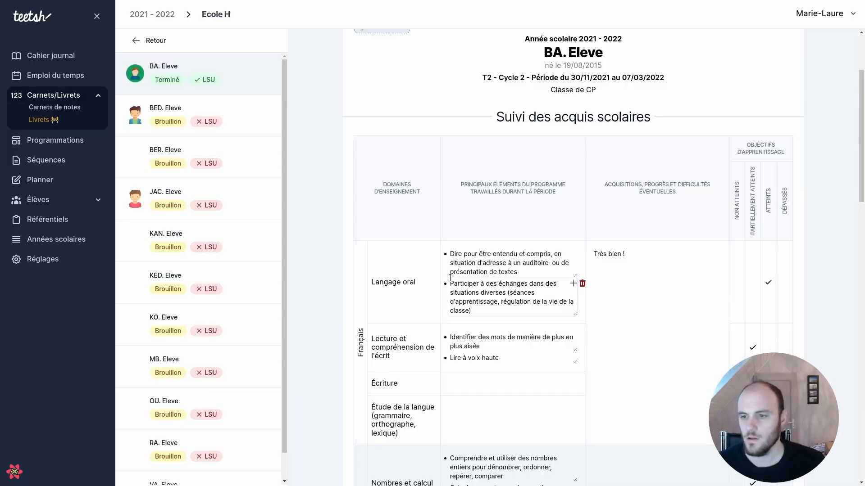
pyautogui.scroll(3, 572, 296)
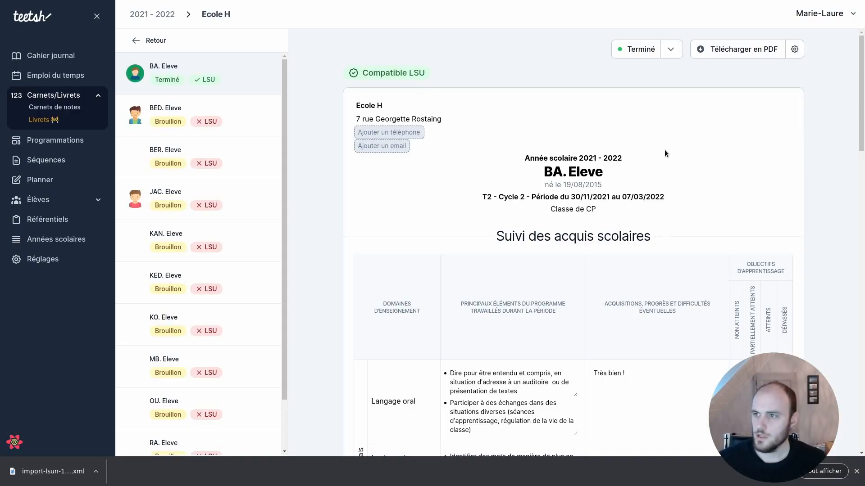
# Step: Export the LSU file for this pupil only, and switch to the Livret Scolaire Unique platform
pyautogui.click(792, 51)
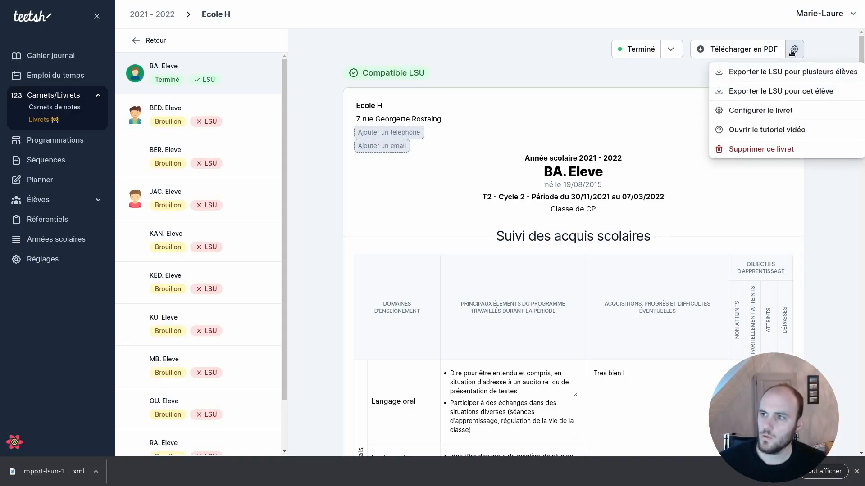
pyautogui.click(773, 92)
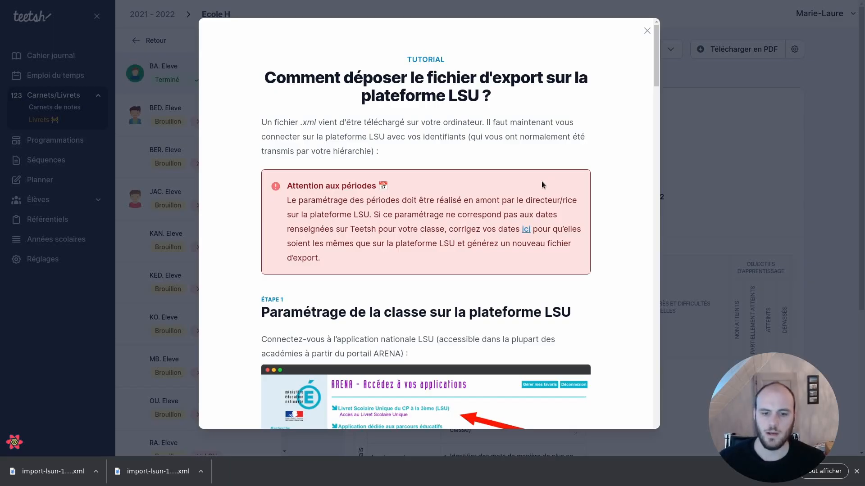
pyautogui.press('Tab')
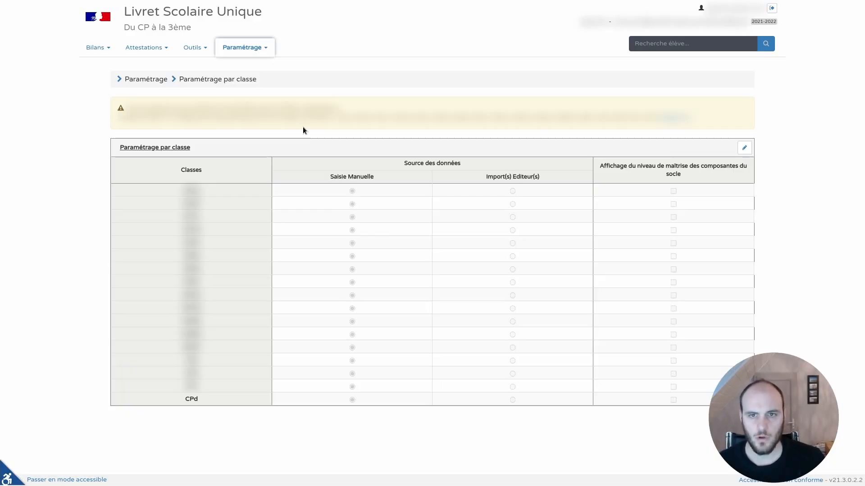
# Step: Set the CPd class's data source to Import(s) Editeur(s), save, and confirm the change by acknowledging "J'ai compris"
pyautogui.click(239, 50)
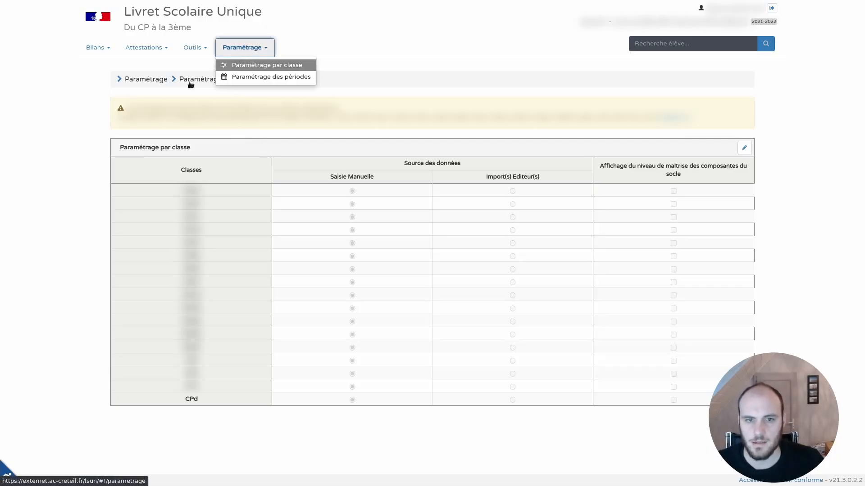
pyautogui.click(91, 138)
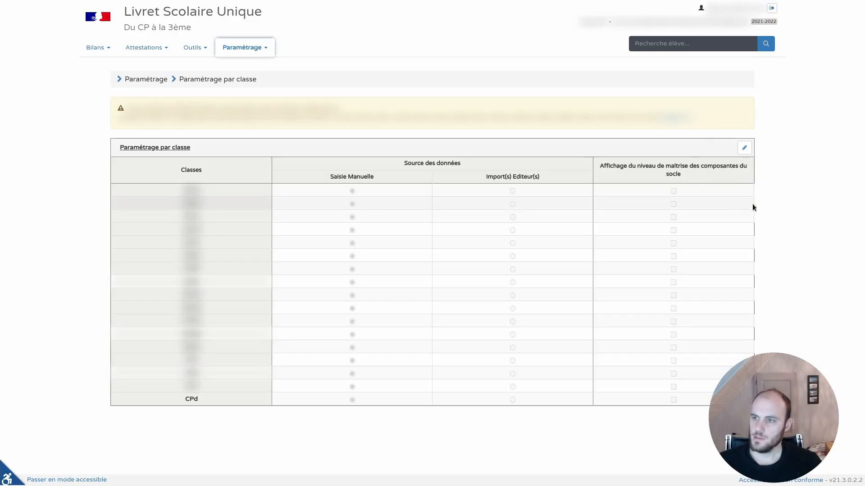
pyautogui.click(739, 153)
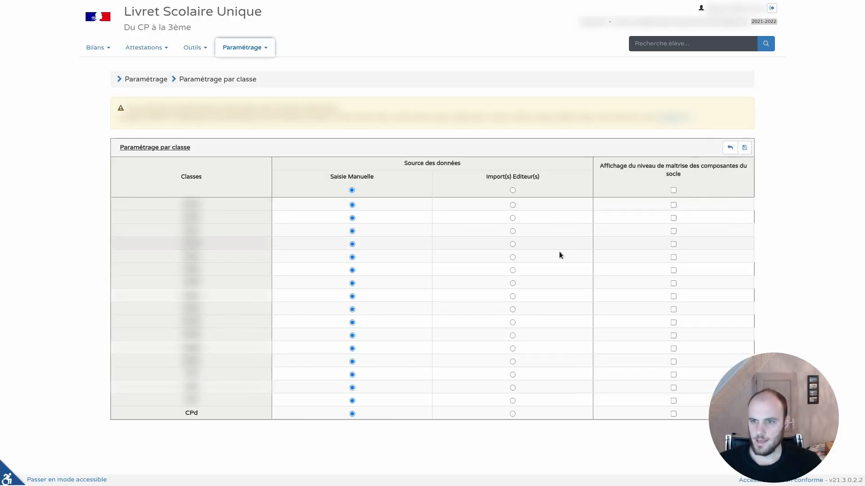
pyautogui.click(512, 414)
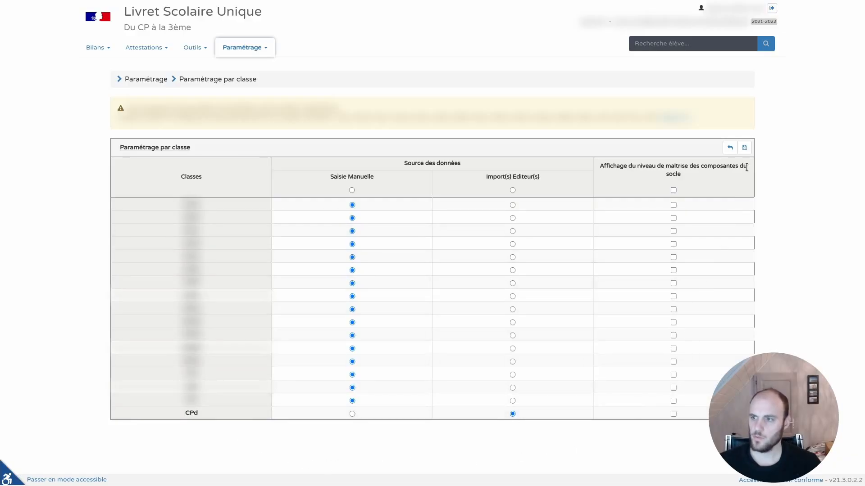
pyautogui.click(745, 149)
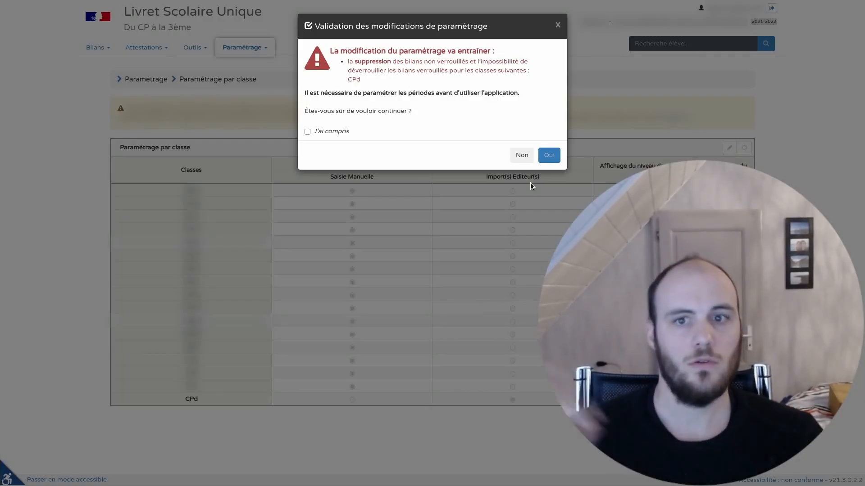
pyautogui.click(321, 133)
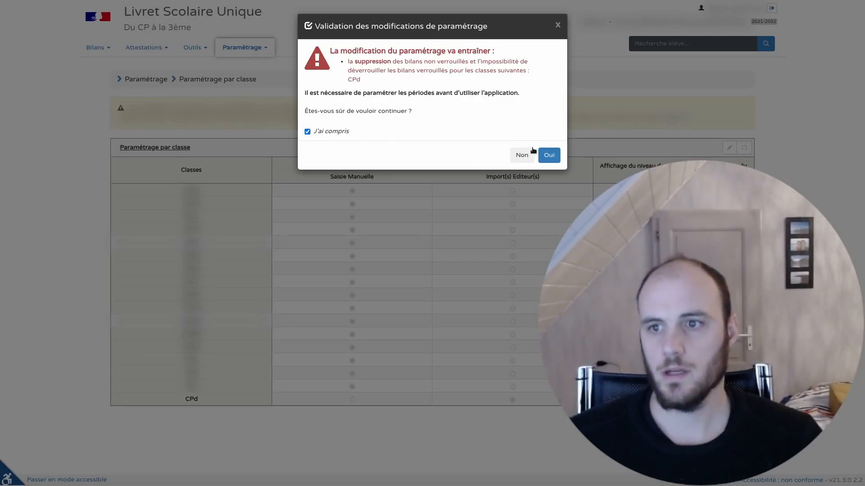
pyautogui.click(547, 153)
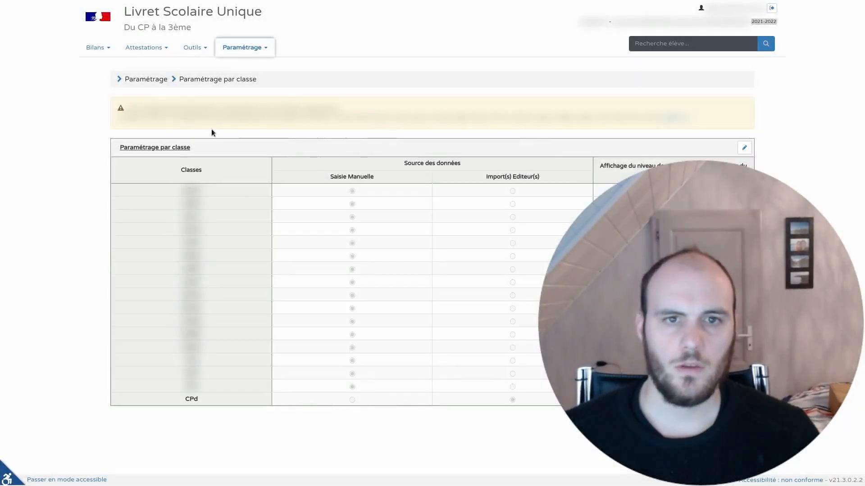
# Step: Import the file import-lsun-1643035763.xml under Bilans and check the execution report for the Bilans périodiques
pyautogui.click(97, 47)
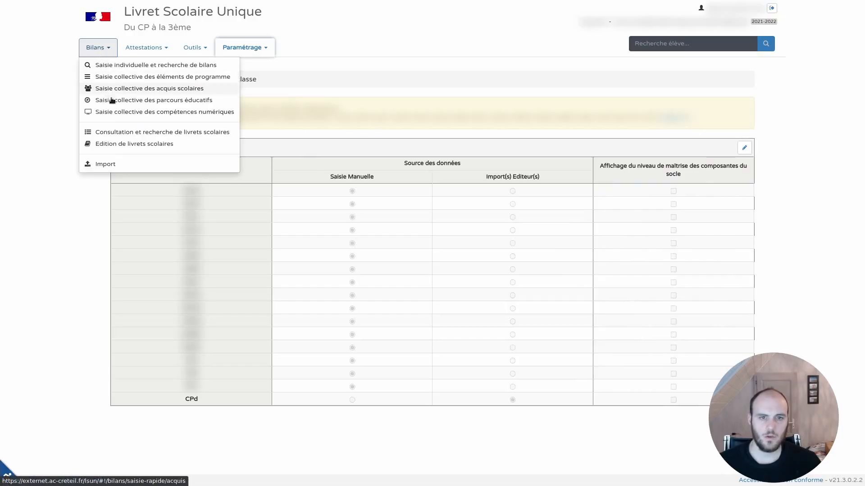
pyautogui.click(106, 164)
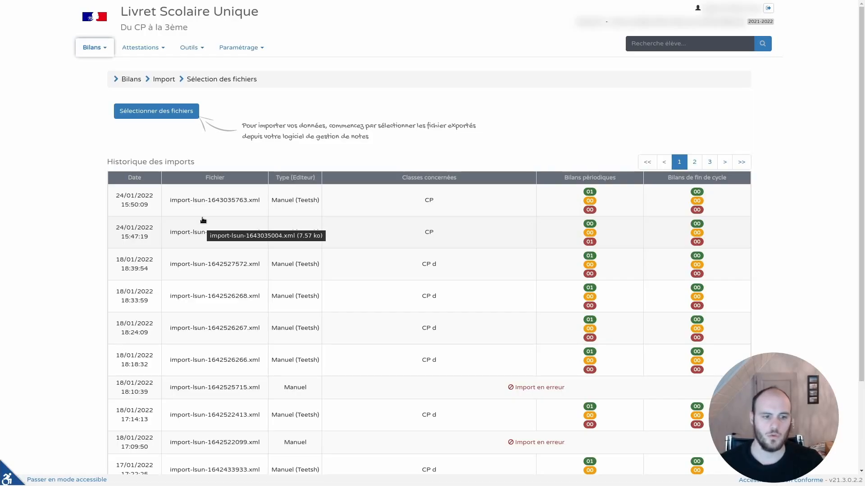
pyautogui.click(171, 118)
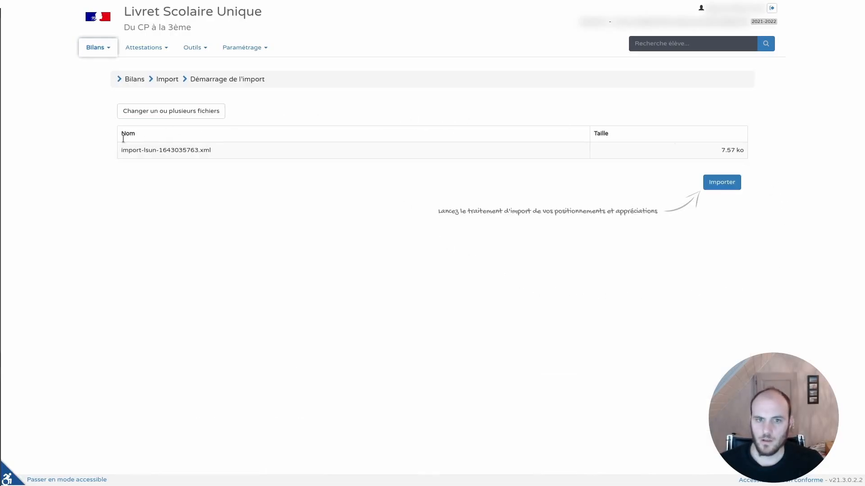
pyautogui.click(738, 187)
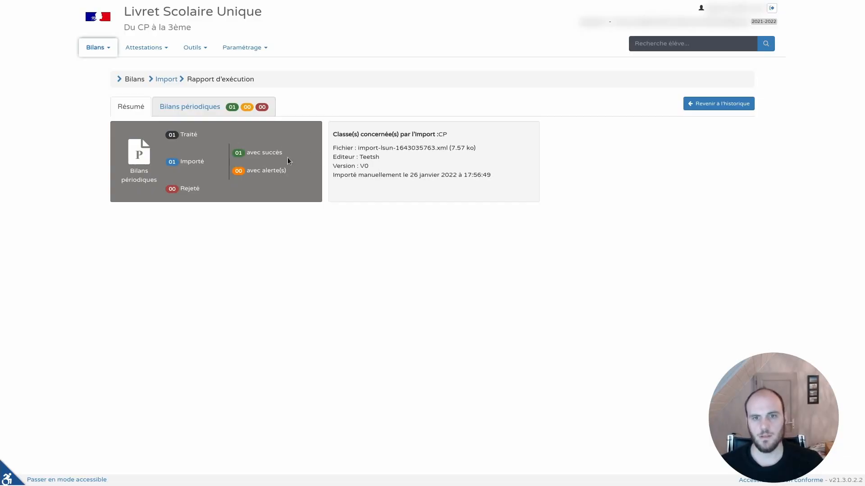
pyautogui.click(195, 108)
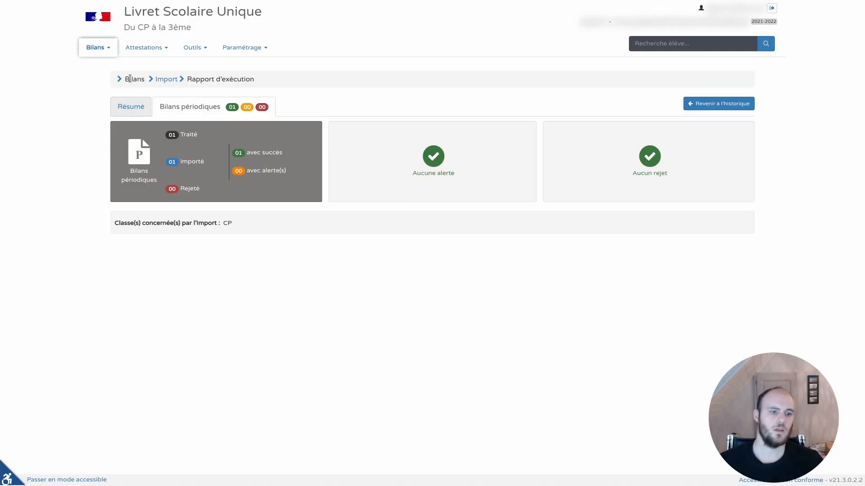
# Step: List the individual bilans of the CP class for 2021/2022 - T2 and view the first pupil's imported bilan
pyautogui.click(107, 49)
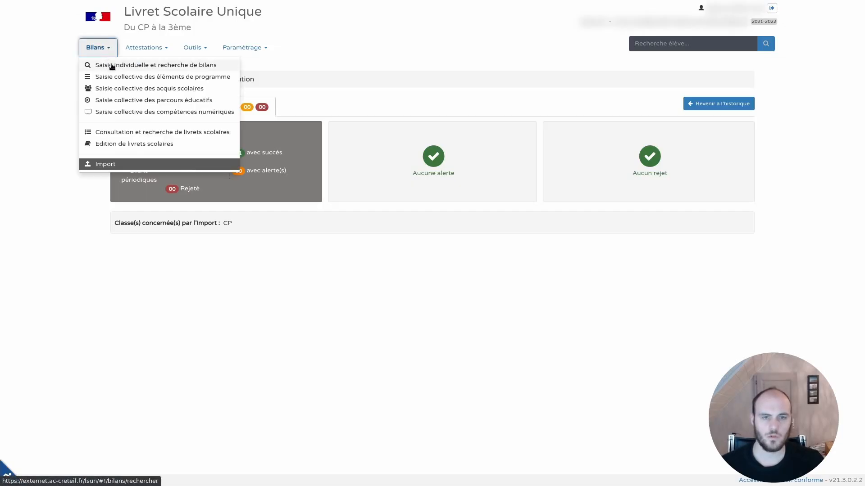
pyautogui.click(113, 65)
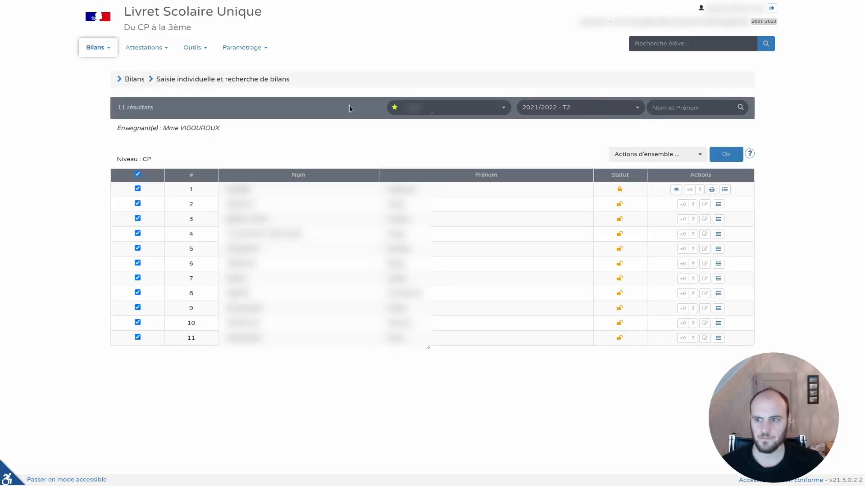
pyautogui.click(675, 189)
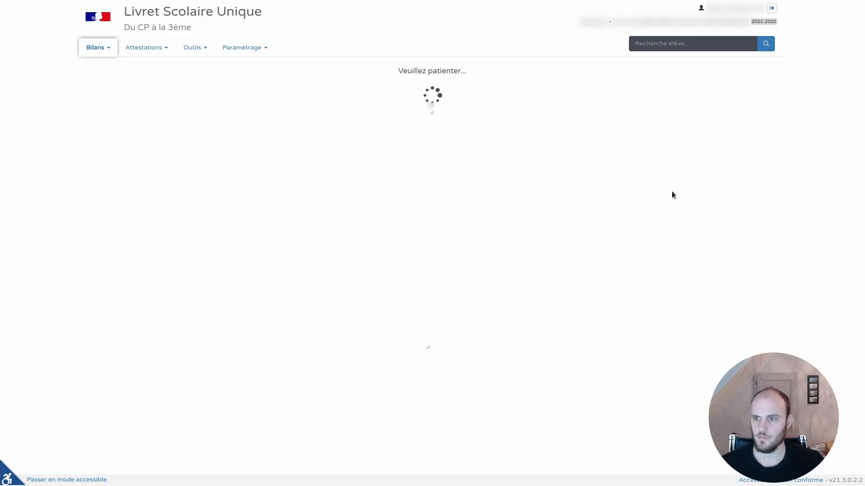